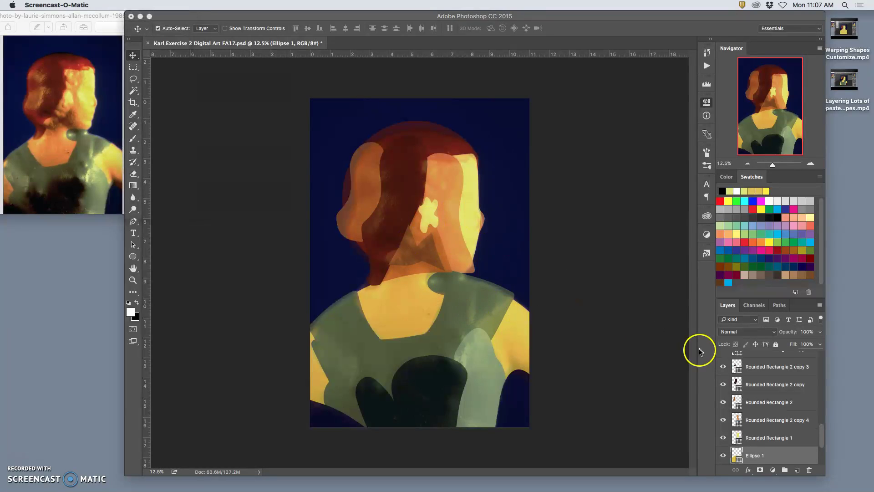
Select Background copy, collapse the Properties panel, and scroll down to the Ellipse 2 layer
scroll(755, 419, up, 10)
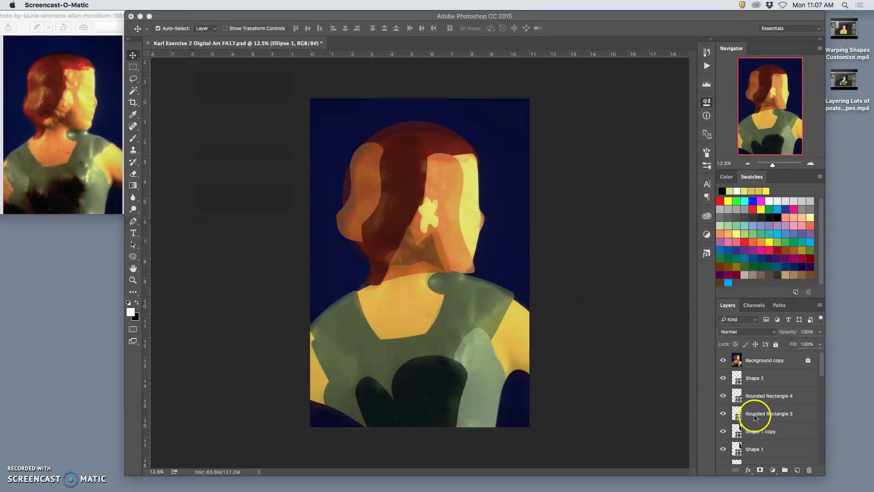
click(759, 364)
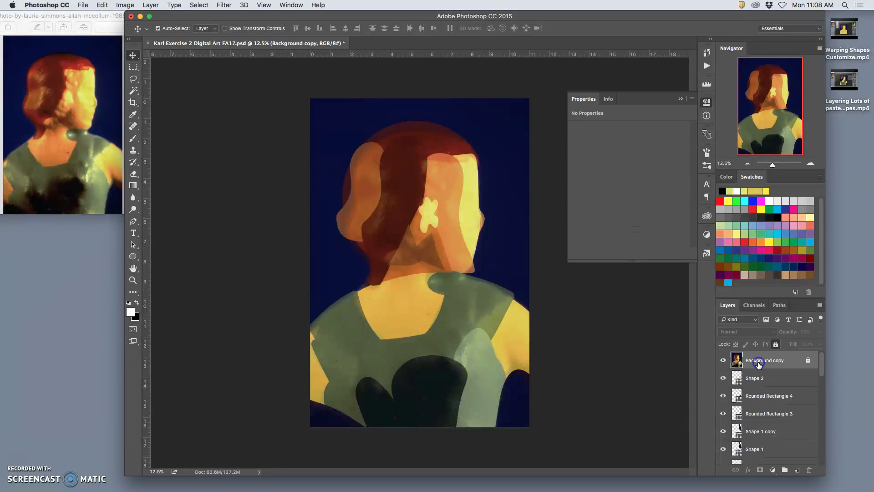
click(680, 98)
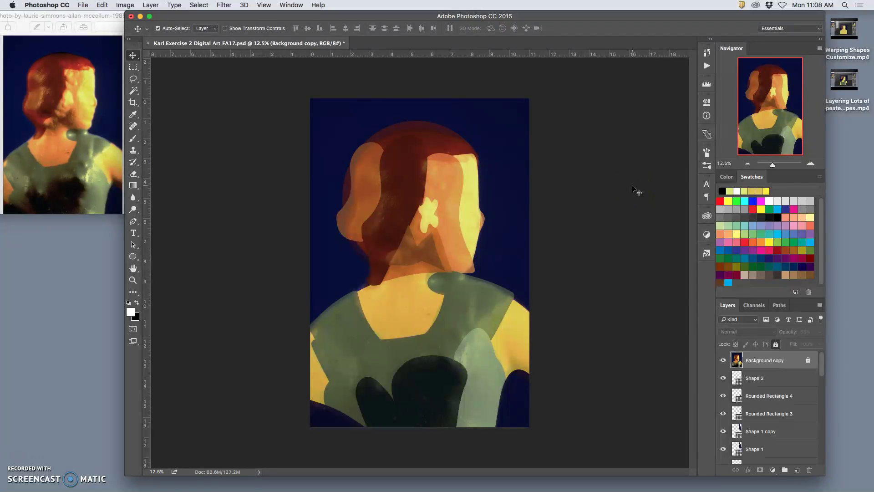
click(746, 361)
scroll(764, 416, down, 2)
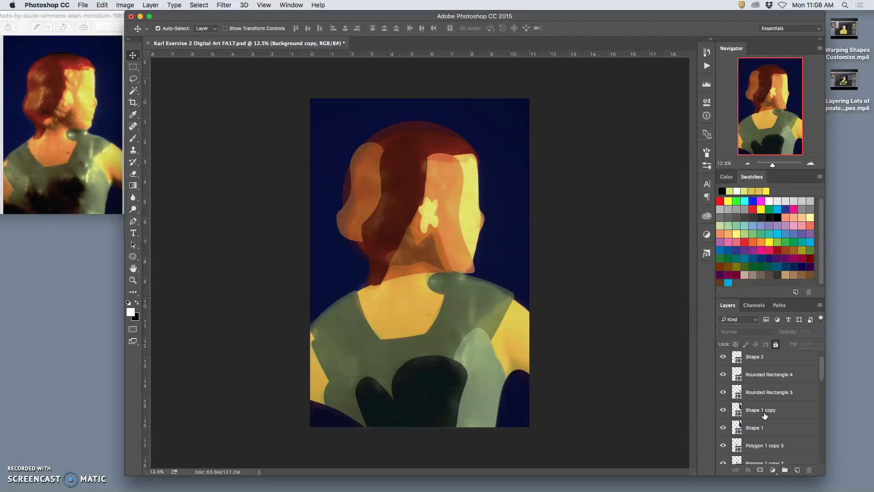
scroll(764, 416, down, 10)
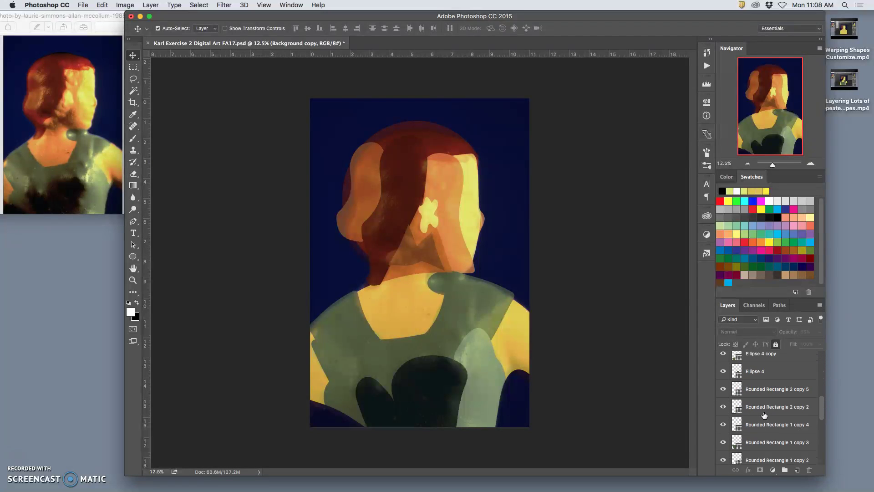
Free-transform Ellipse 2: lower its top edge, widen its right side, and pull in its left side
click(763, 421)
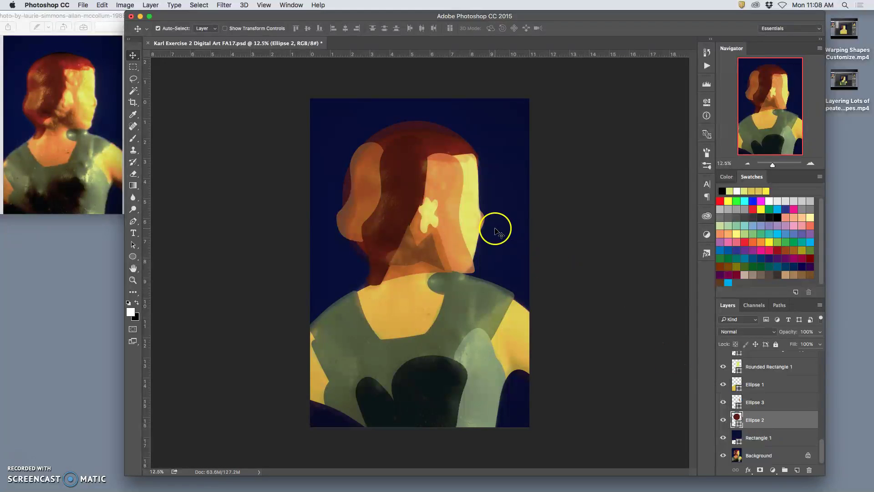
key(super+t)
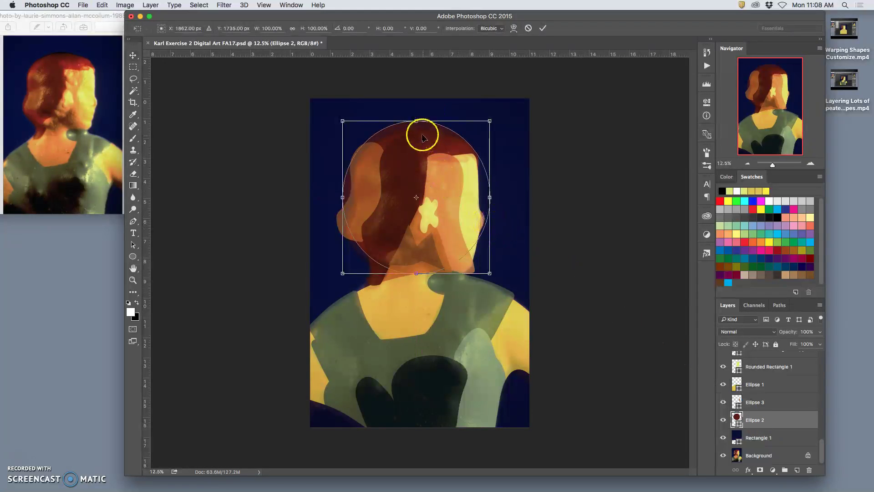
drag(416, 122, 416, 129)
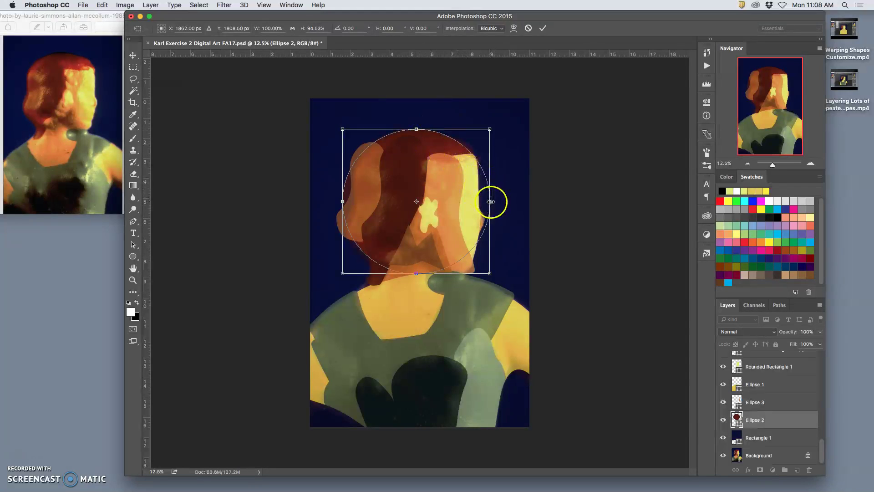
drag(492, 201, 493, 201)
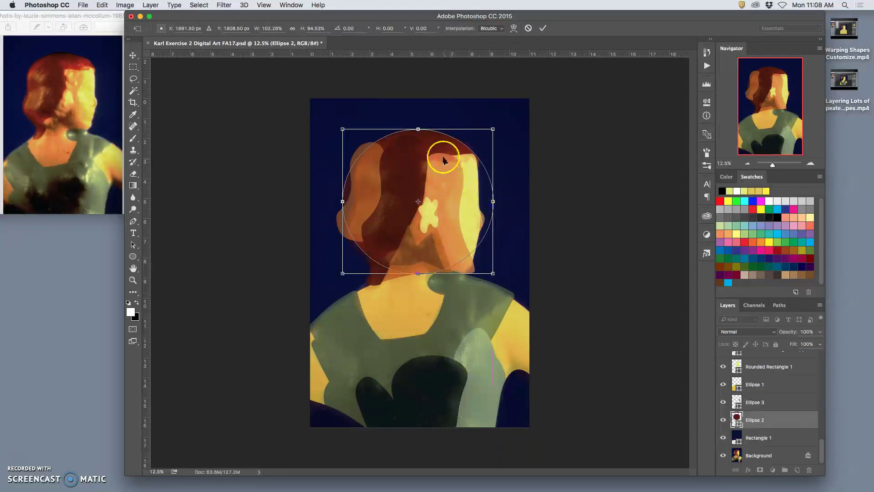
drag(342, 201, 348, 200)
Warp the ellipse's upper left and right edges to the hairline, commit, and nudge it down-right
right_click(395, 180)
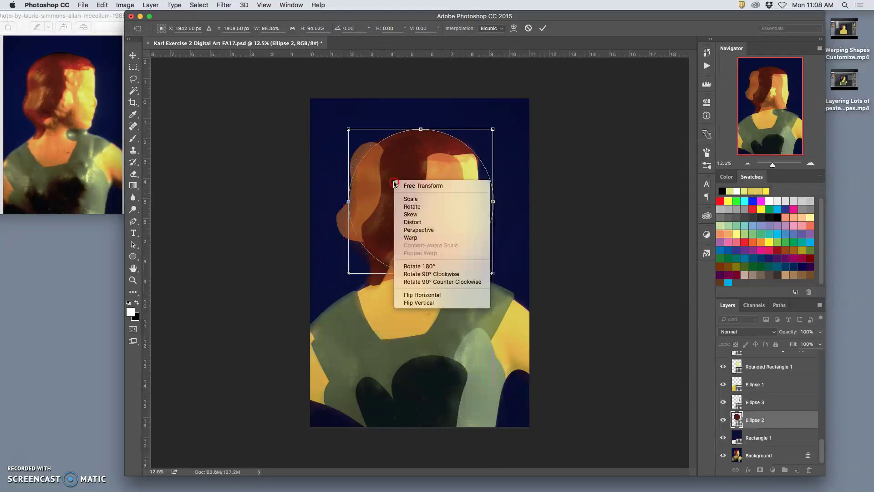
click(412, 237)
drag(380, 143, 354, 186)
drag(462, 148, 461, 146)
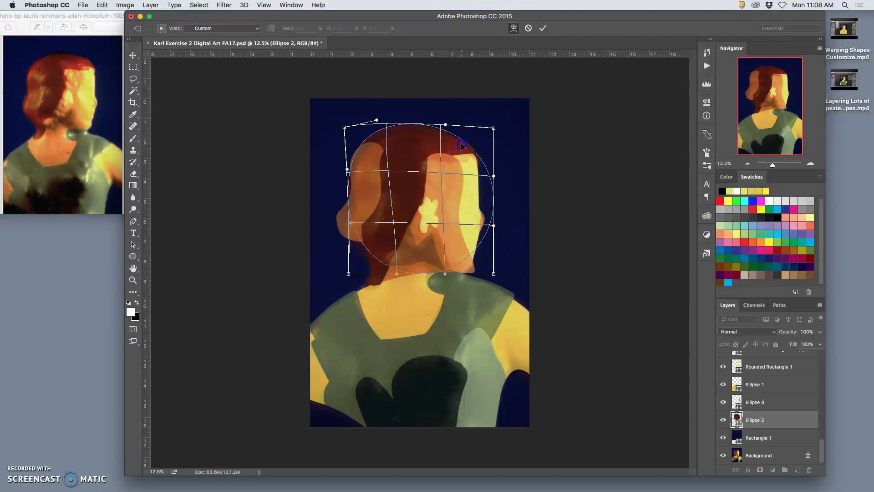
key(Return)
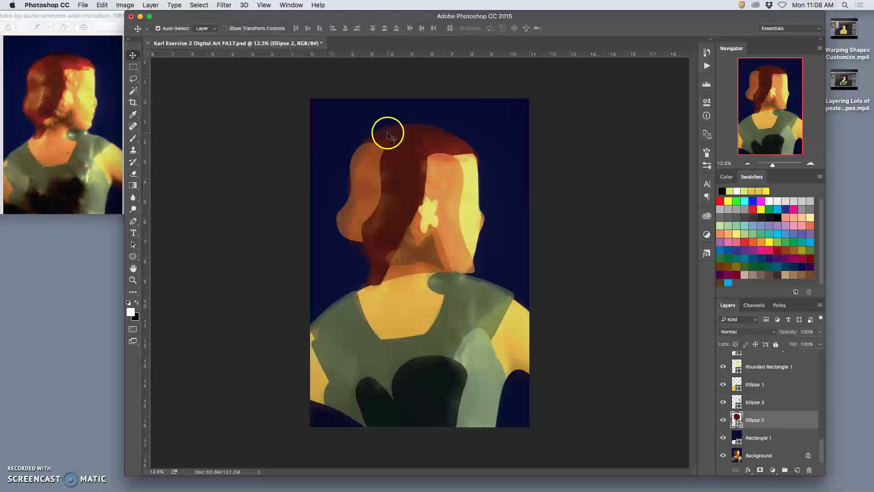
drag(388, 133, 415, 244)
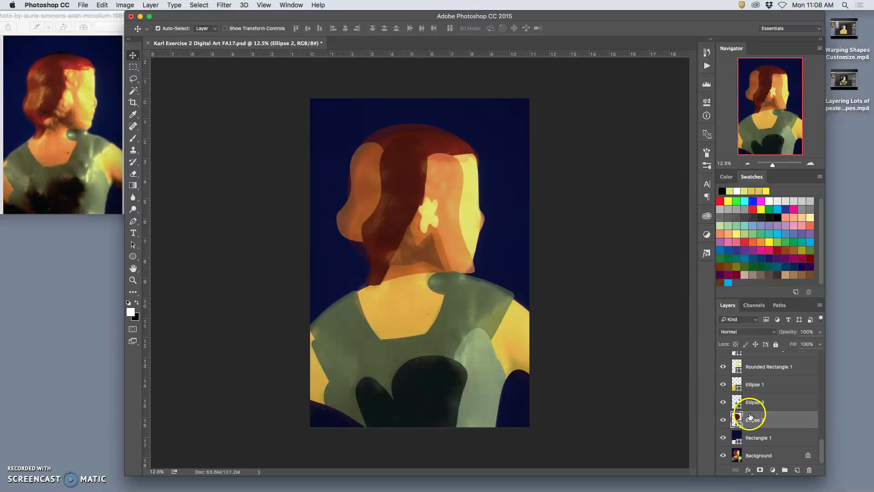
Hide the Background copy photo overlay, toggling it on and off to compare
scroll(773, 387, up, 10)
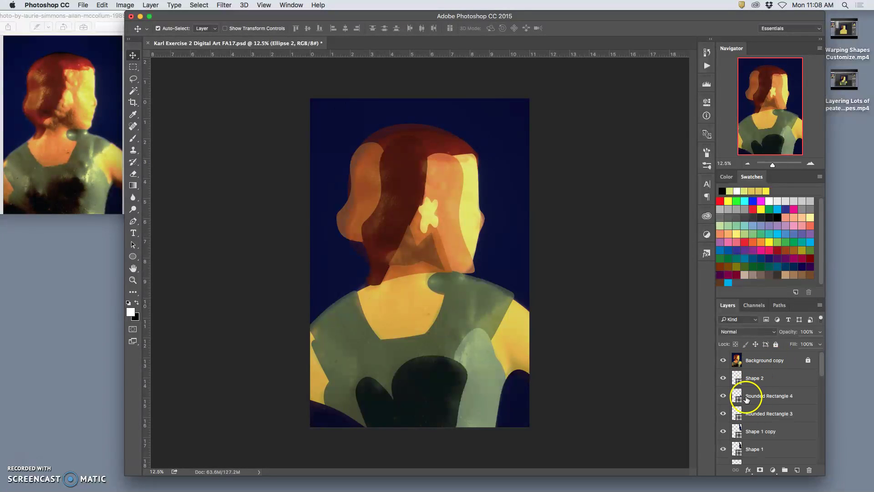
click(722, 360)
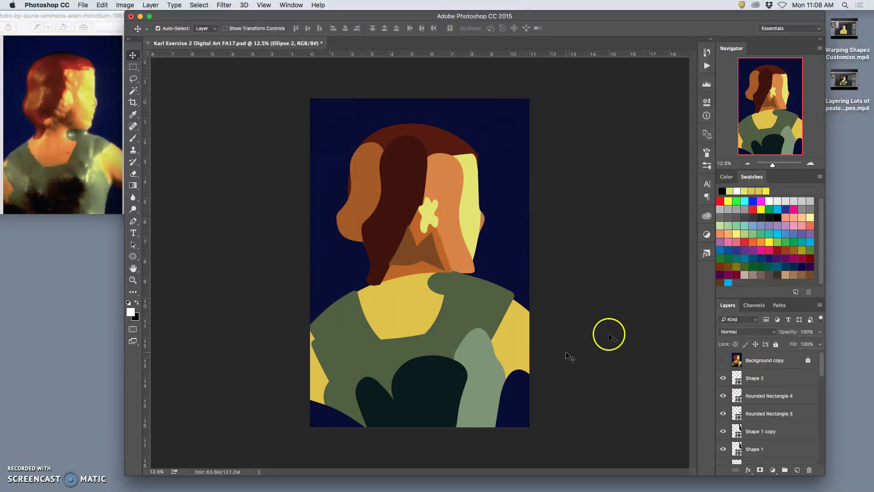
scroll(784, 415, down, 5)
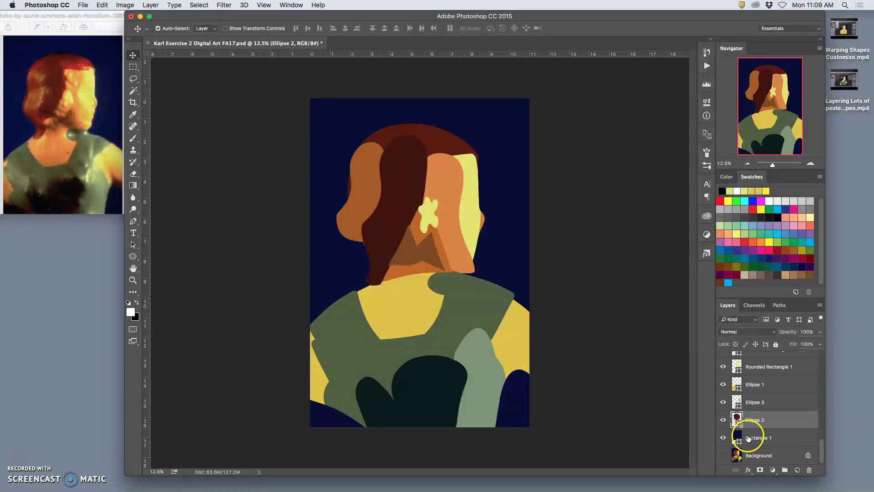
scroll(729, 410, up, 6)
click(724, 362)
click(723, 363)
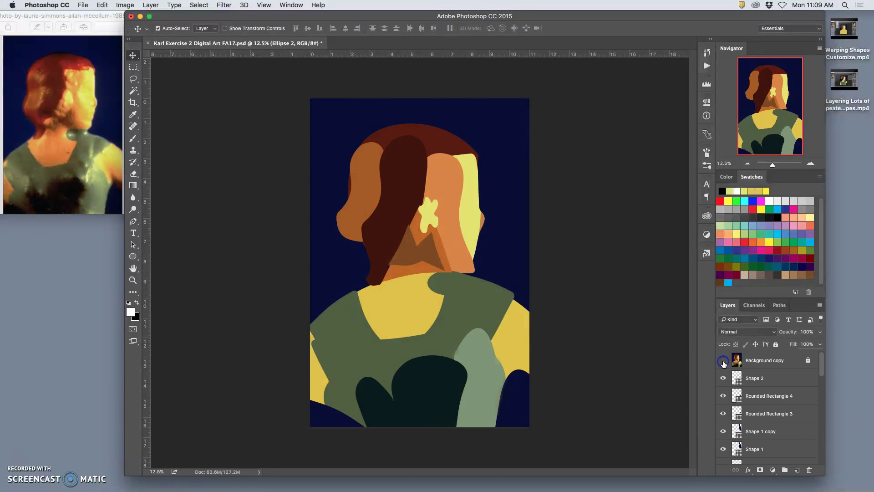
click(723, 362)
click(724, 363)
Hide the dark blue Rectangle 1 background layer
scroll(747, 448, down, 1)
scroll(747, 449, down, 5)
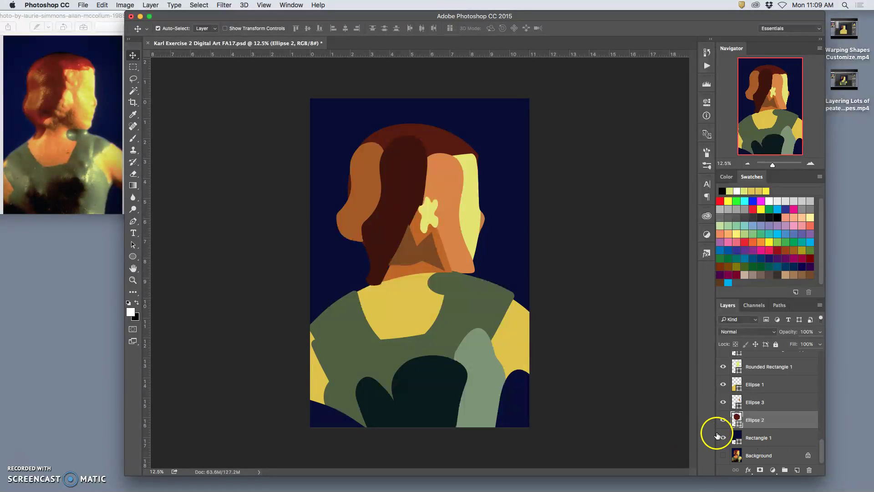
click(723, 438)
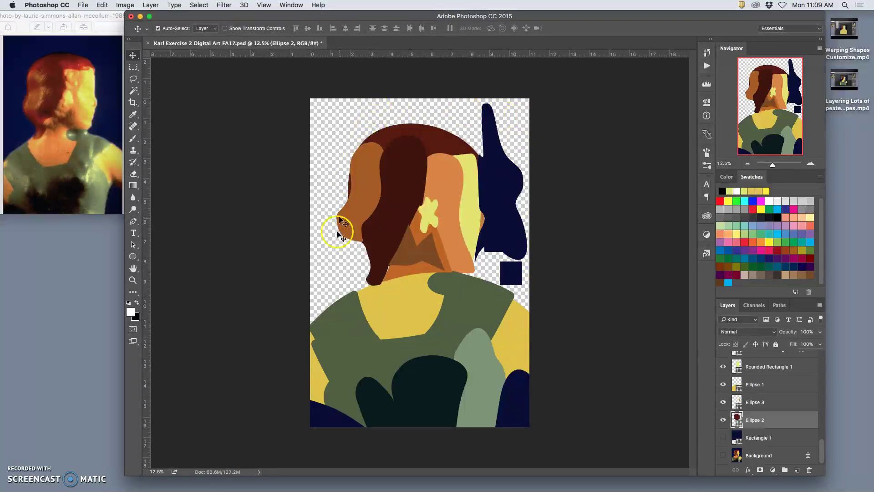
Nudge Ellipse 2, then draw full-canvas Rectangle 2 and place it just below Ellipse 2
drag(342, 223, 338, 233)
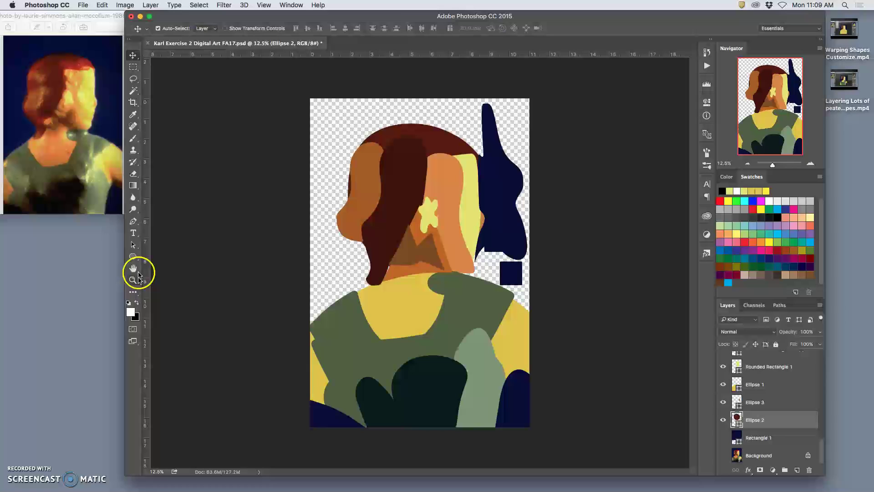
drag(133, 256, 155, 260)
drag(284, 79, 556, 440)
click(756, 419)
drag(756, 419, 751, 446)
Fill Rectangle 2 with the navy #080b36 sampled from the canvas
double_click(737, 437)
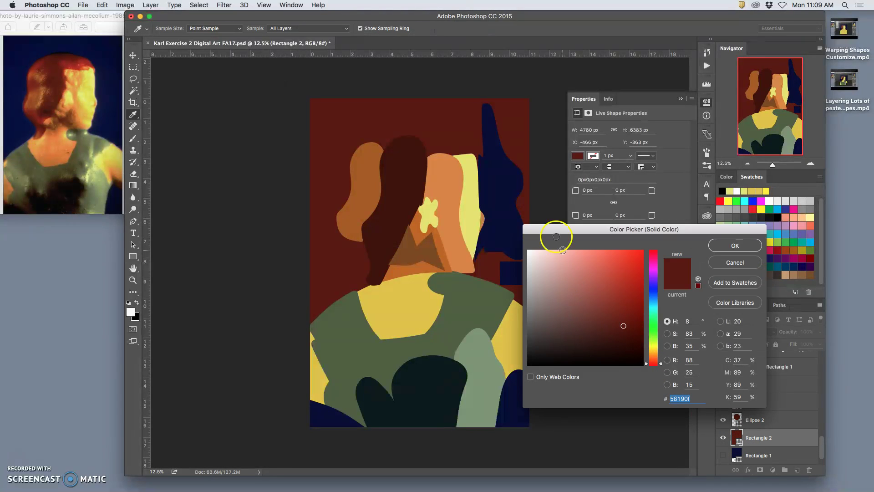
click(551, 319)
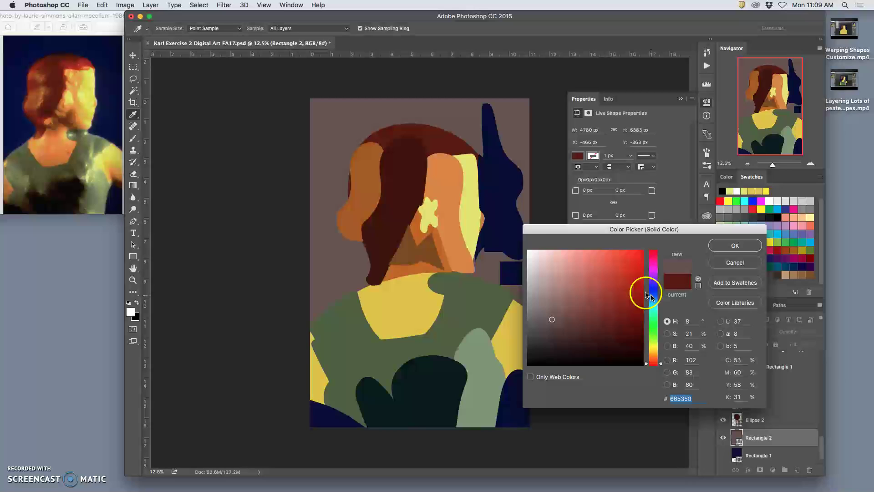
click(509, 214)
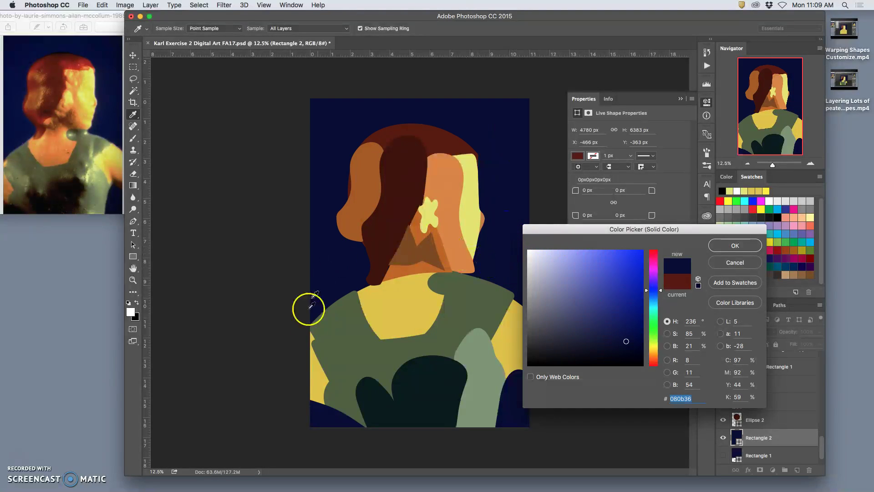
drag(612, 323, 622, 339)
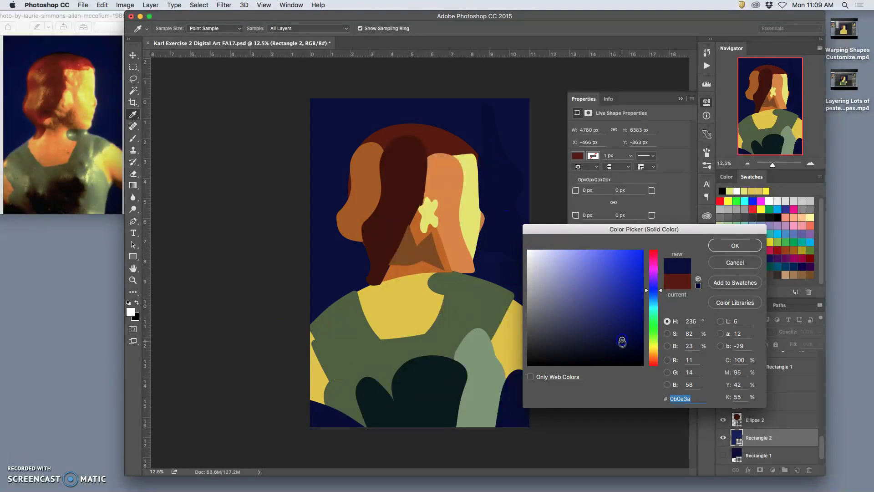
click(521, 190)
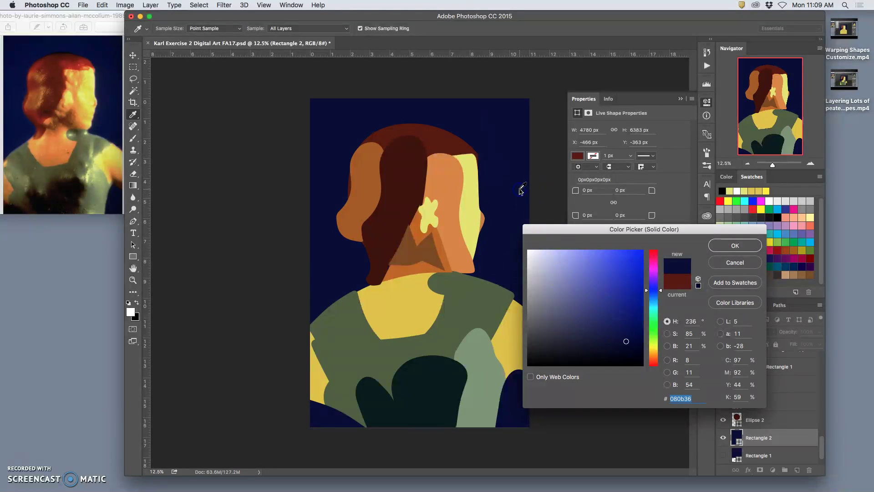
click(720, 250)
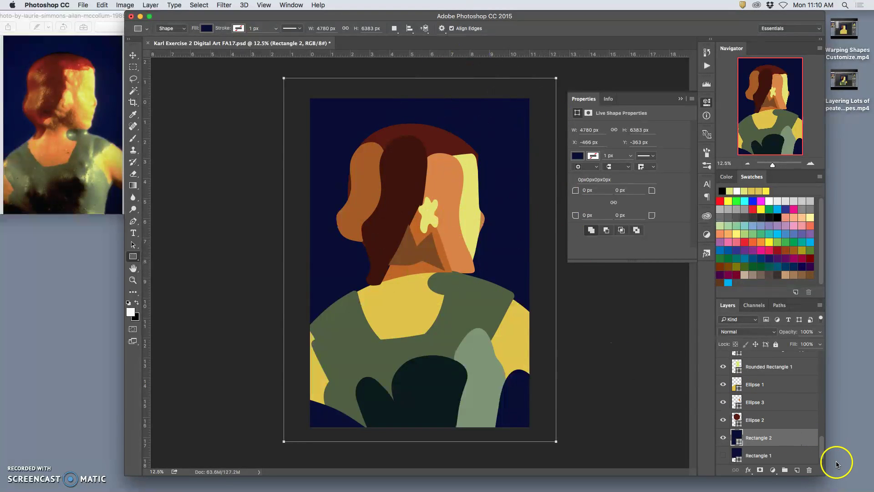
Add a Gradient Overlay to Rectangle 2, starting from the Blue, Yellow, Blue preset
double_click(781, 438)
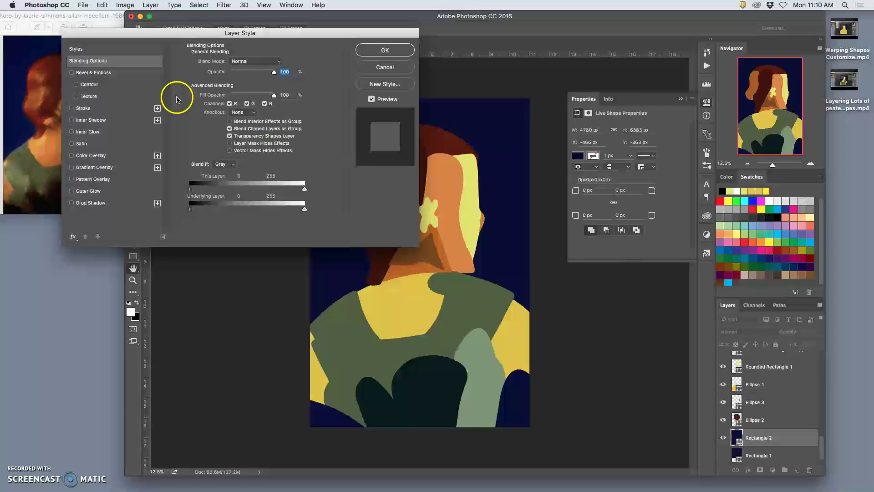
click(72, 167)
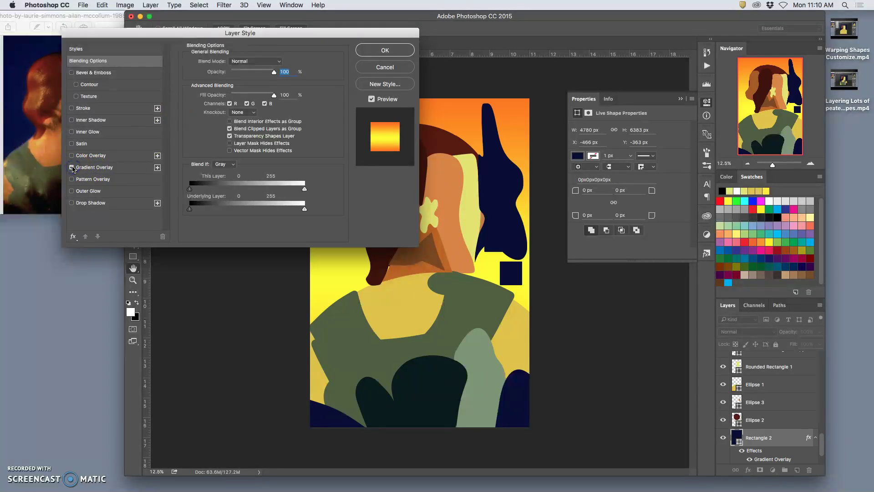
drag(255, 31, 737, 80)
click(613, 220)
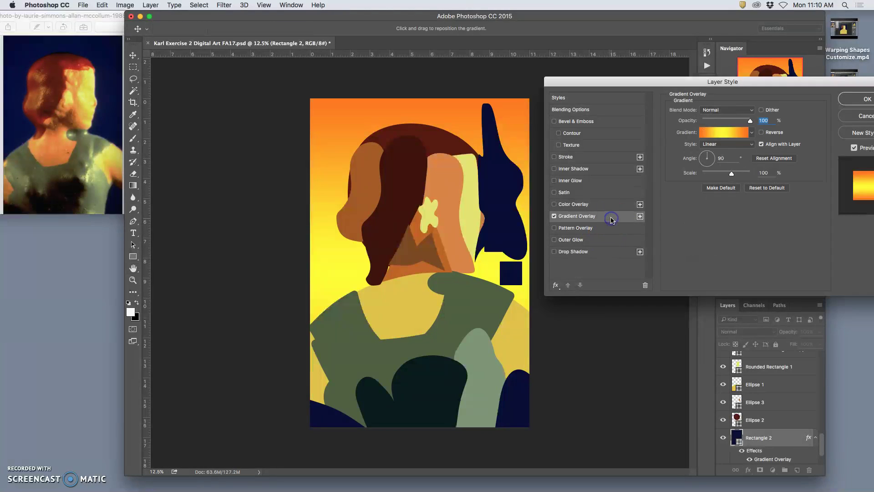
click(723, 132)
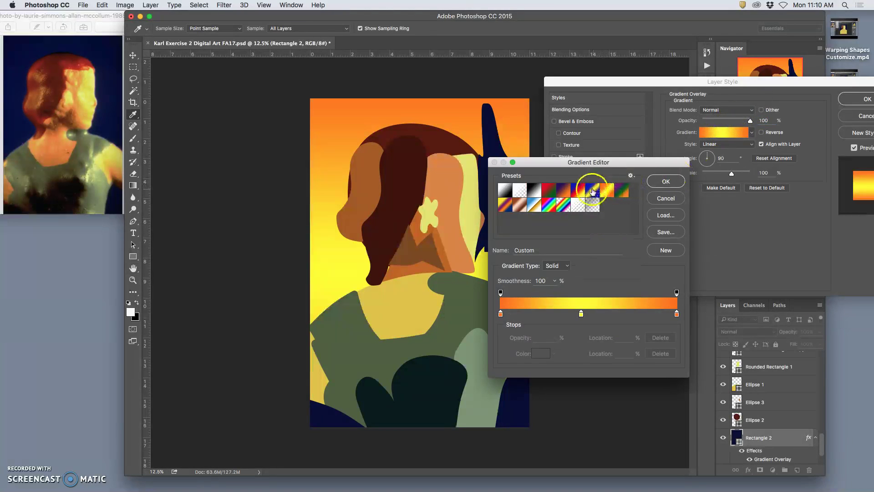
click(594, 191)
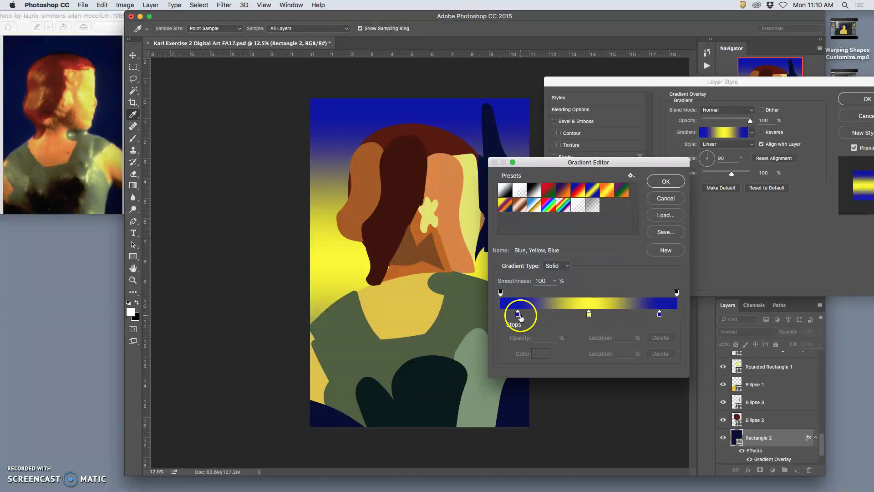
Set both end gradient stops to dark navy sampled from the canvas
drag(517, 313, 501, 315)
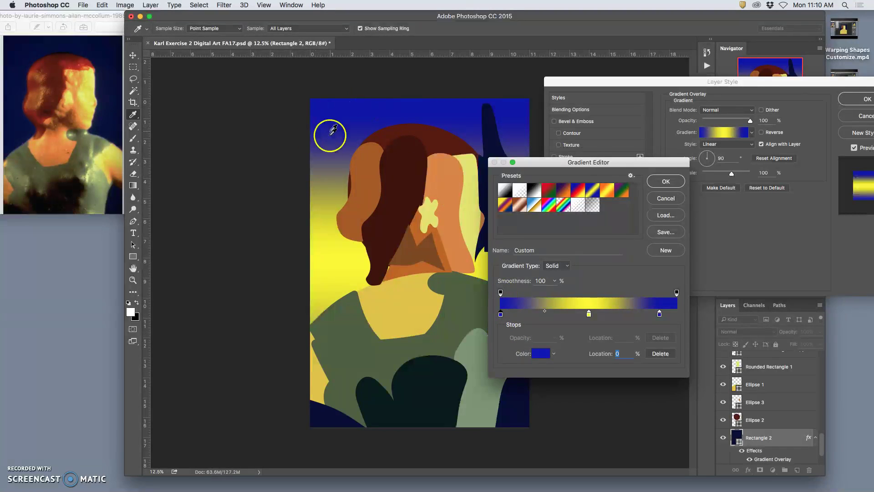
click(319, 412)
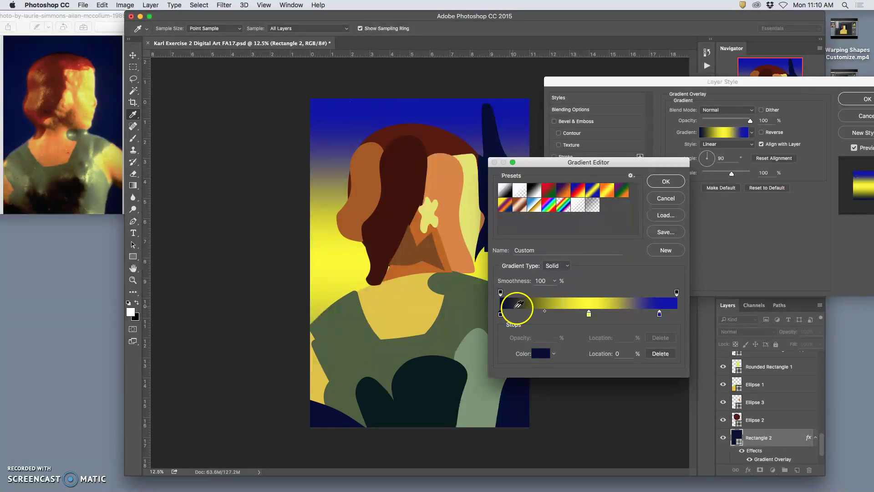
drag(659, 313, 678, 314)
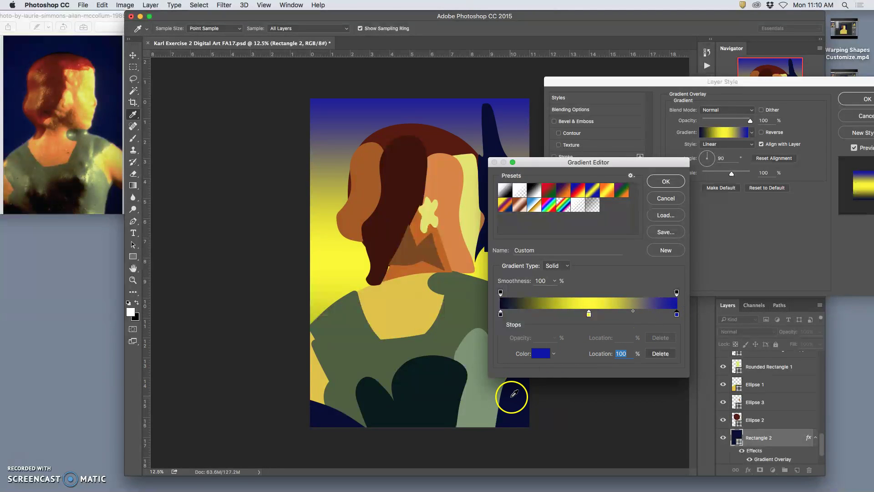
click(515, 398)
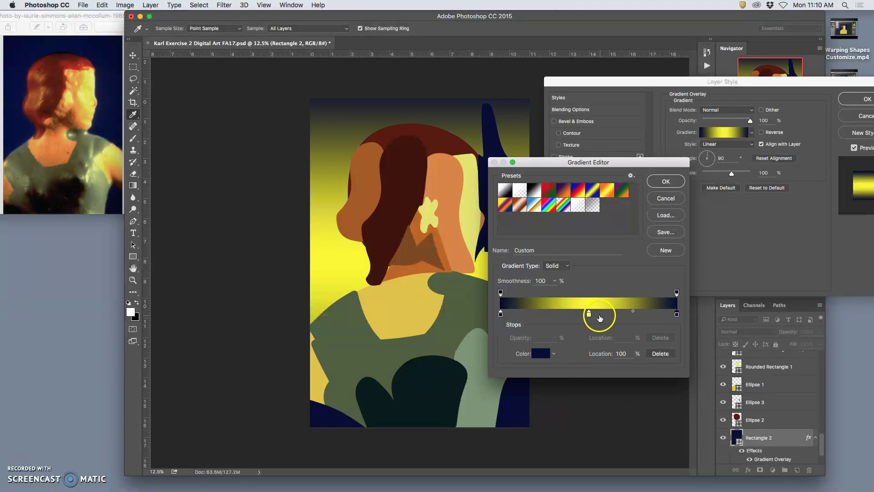
Recolour the middle stop at 50% to muted blue 2b325a and confirm the gradient
double_click(589, 314)
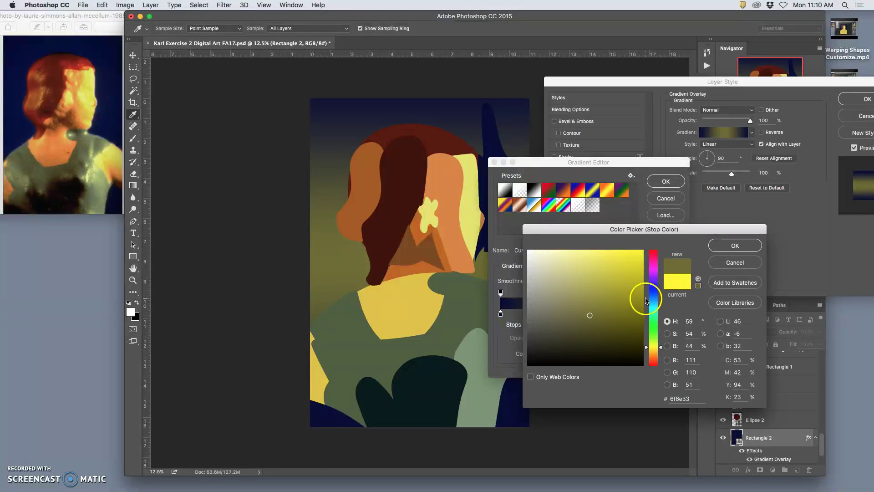
click(654, 294)
mouse_move(600, 296)
mouse_down()
mouse_move(581, 299)
mouse_move(589, 327)
mouse_up()
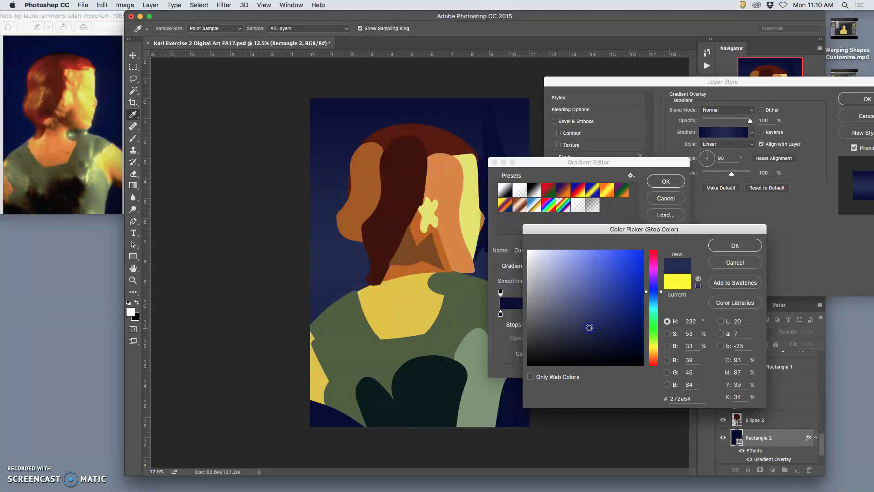
click(723, 245)
drag(605, 157, 649, 84)
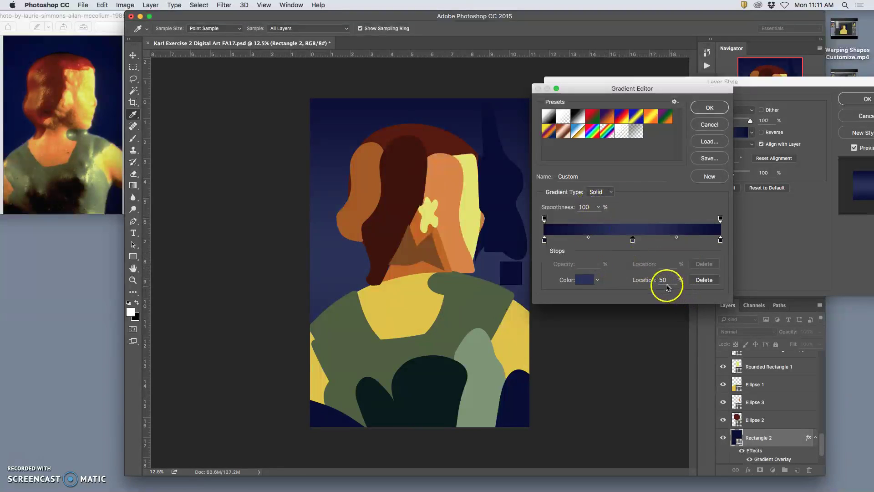
click(649, 281)
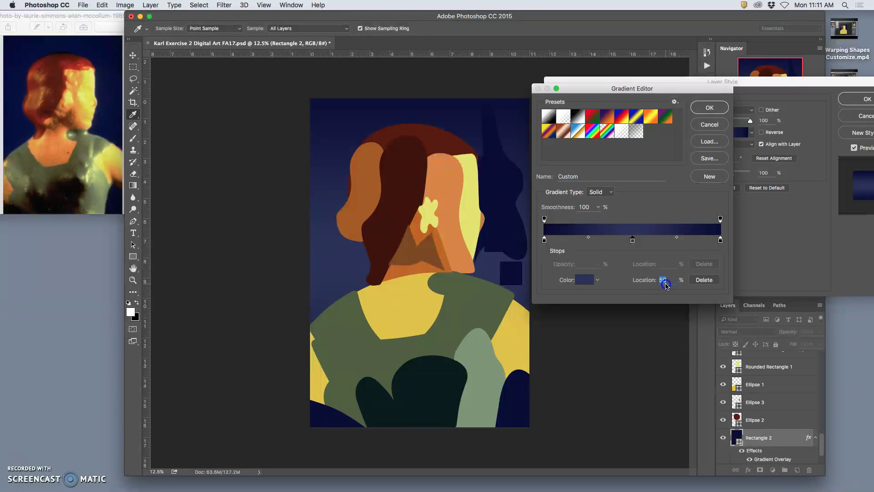
click(704, 109)
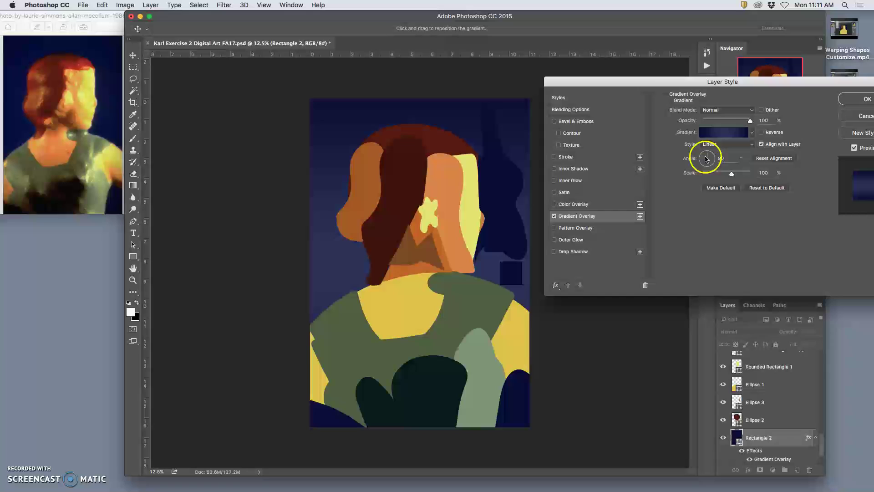
Tilt the gradient to a diagonal angle, apply the style, then create a 4780 × 6383 px Rectangle 3
drag(705, 158, 712, 157)
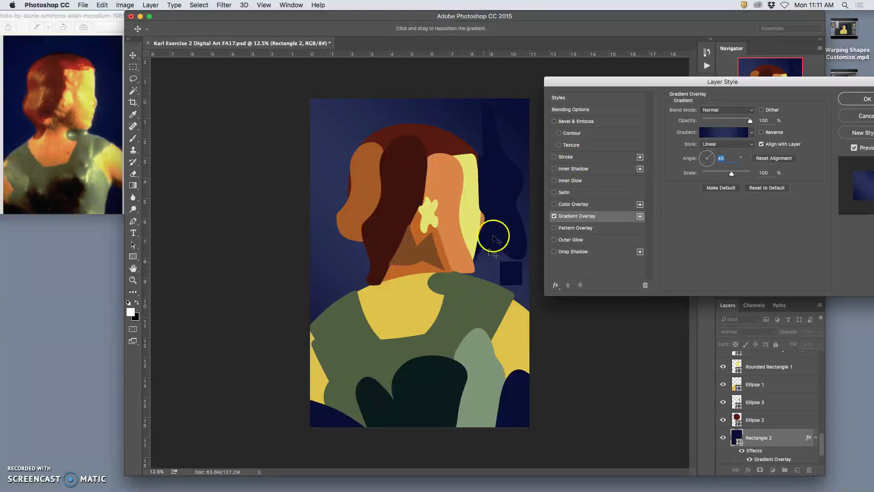
click(855, 100)
key(u)
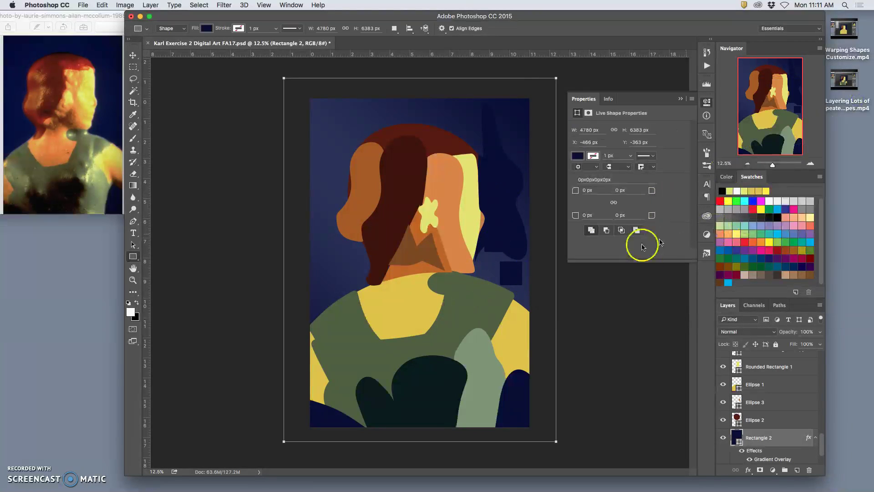
click(645, 244)
click(635, 310)
click(486, 255)
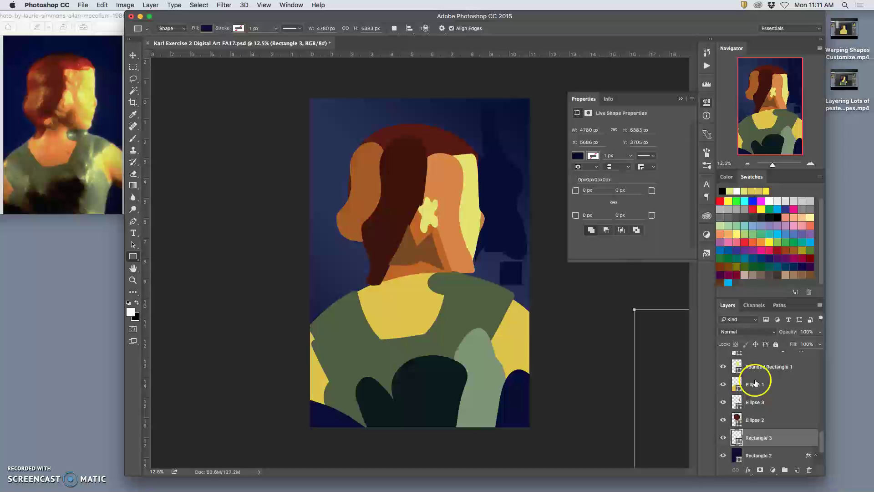
Undo the stray Rectangle 3
click(83, 5)
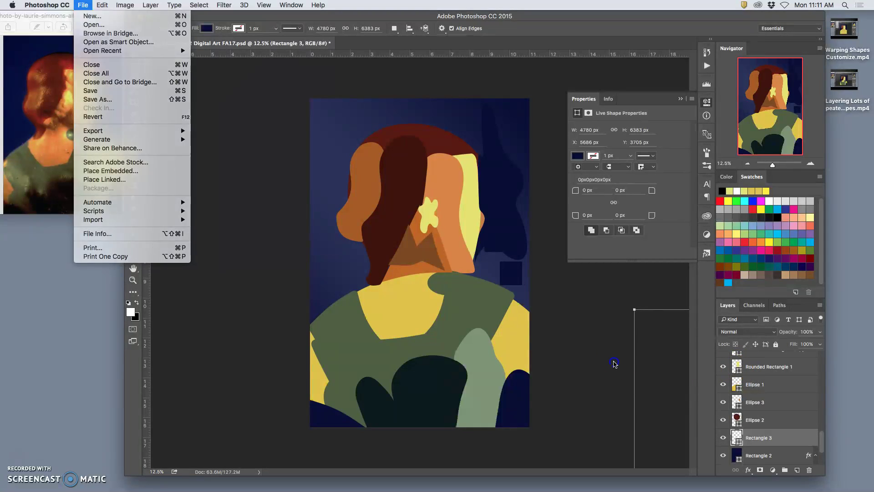
click(614, 361)
key(super+z)
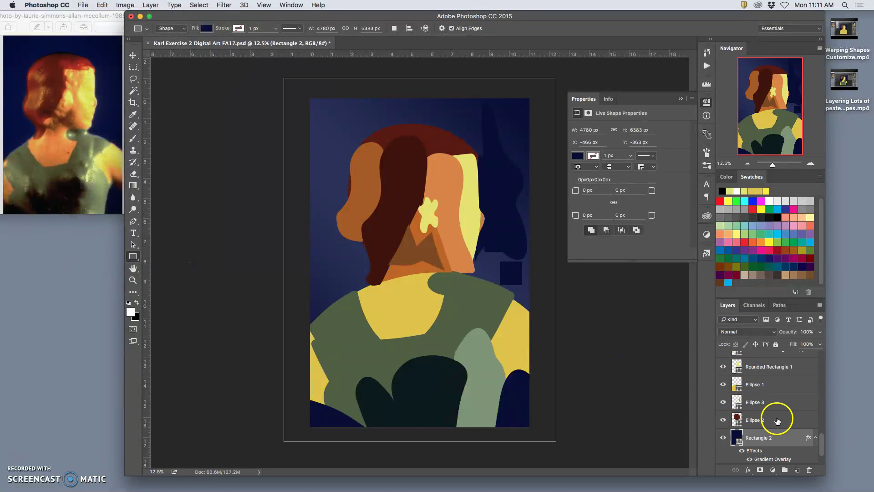
scroll(765, 444, up, 10)
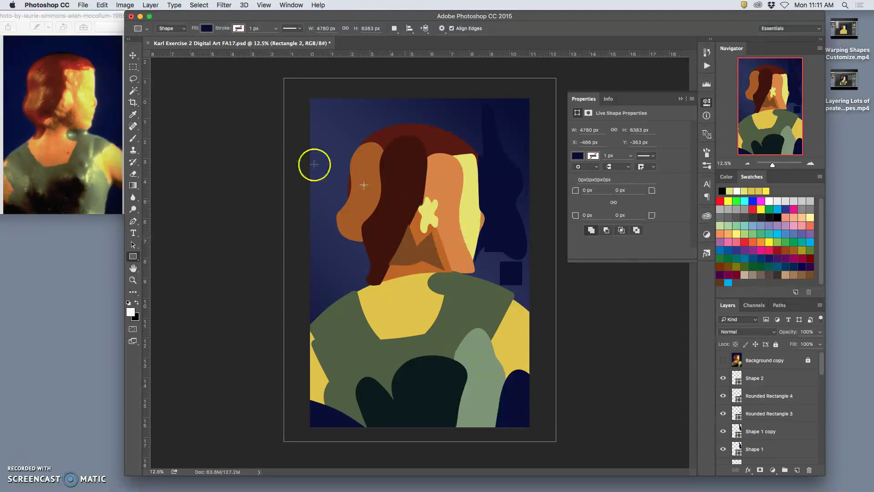
Save the artwork as a PSD, replacing the existing file in the Exercise 2 folder
click(82, 5)
click(103, 98)
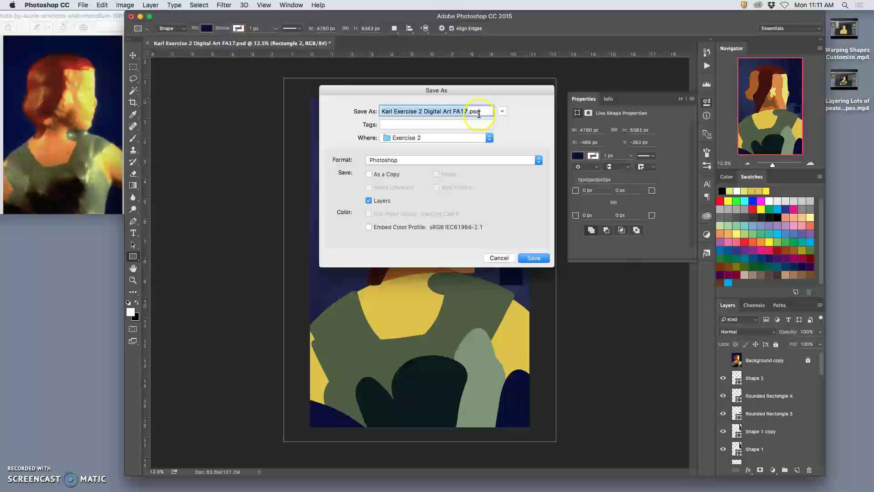
click(533, 258)
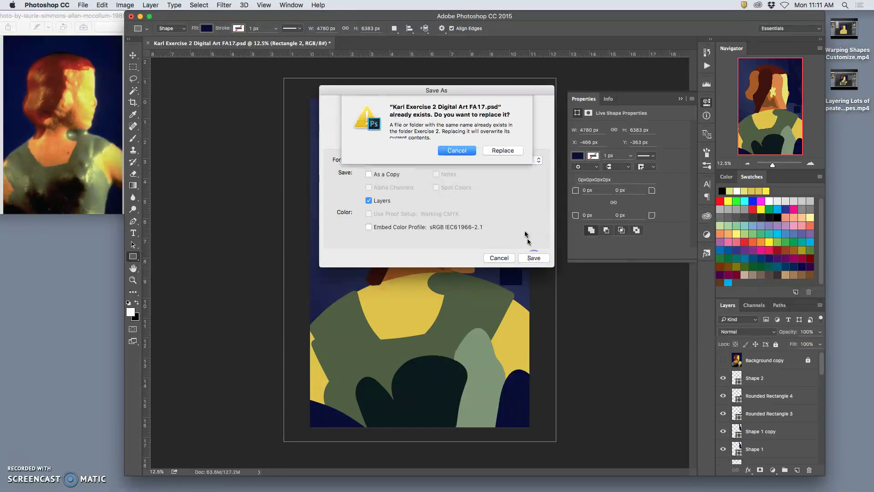
click(503, 151)
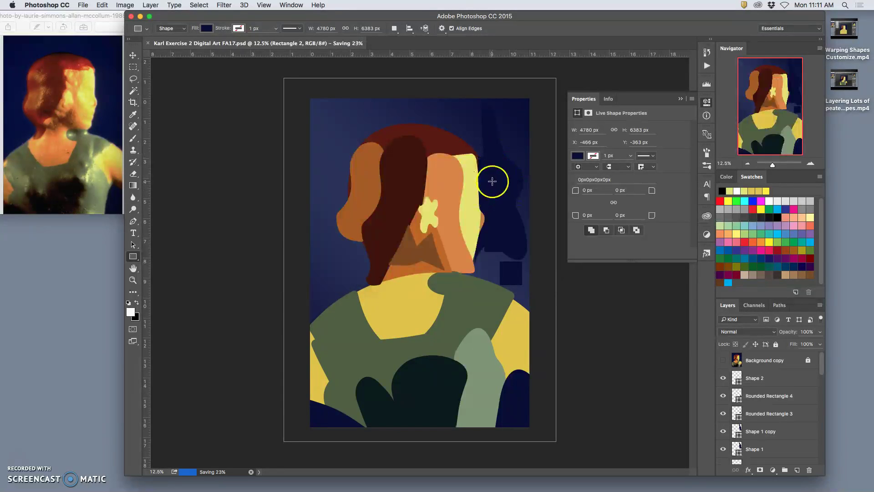
Save a copy with Format set to JPEG and location set to Desktop
click(83, 5)
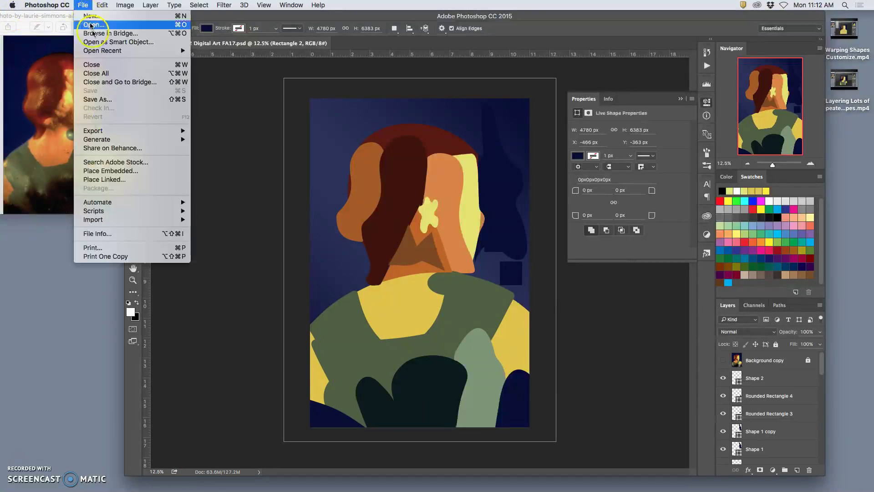
click(103, 99)
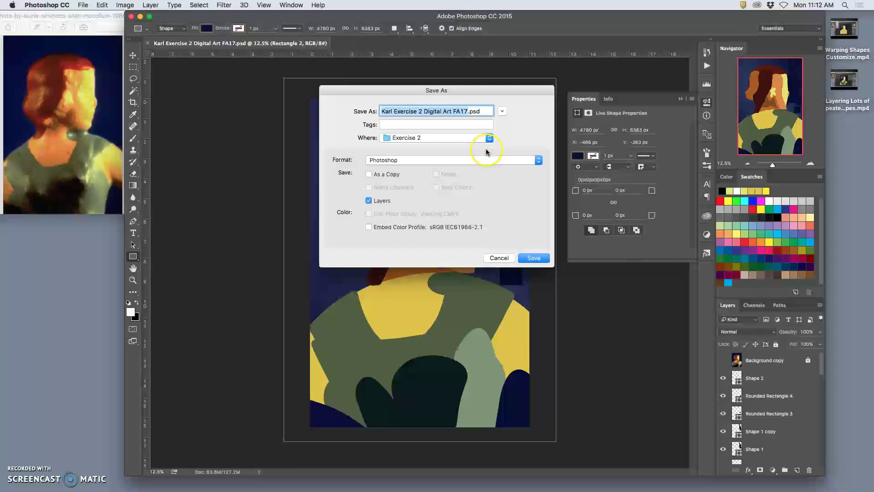
click(457, 161)
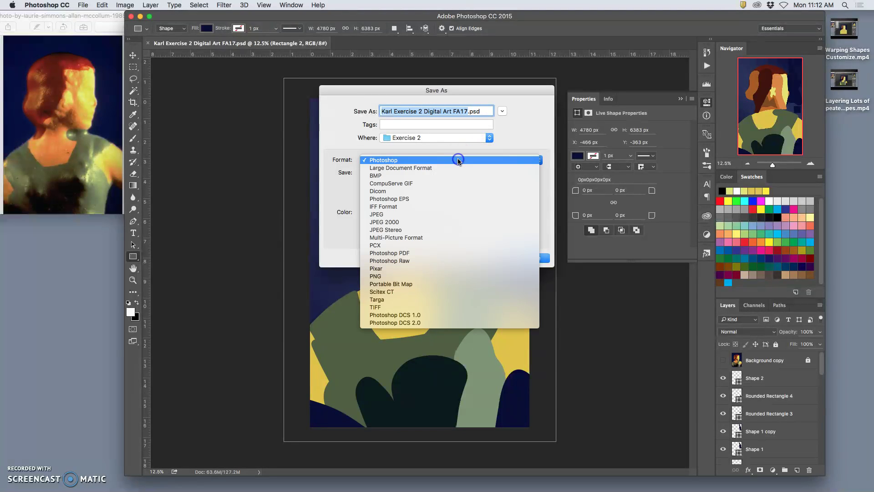
click(428, 215)
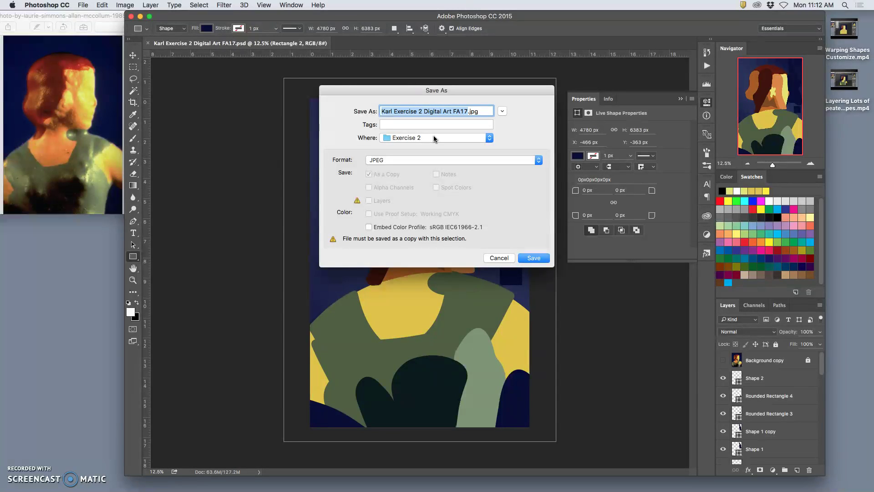
key(super+d)
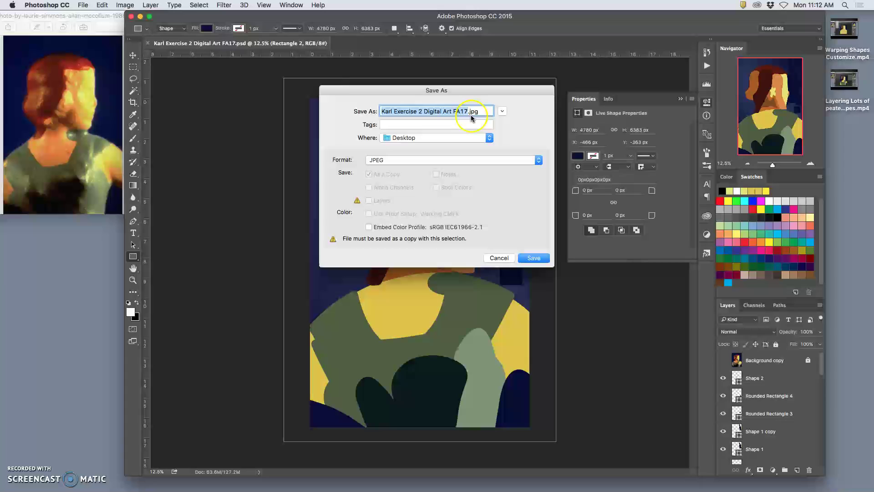
click(533, 258)
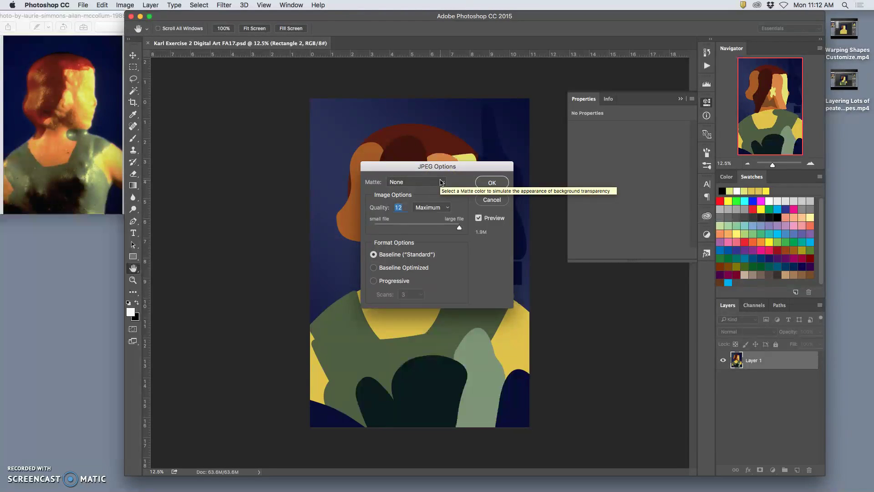
Accept JPEG Options at Quality 12 (Maximum), Baseline, saving the JPEG to the Desktop
click(444, 179)
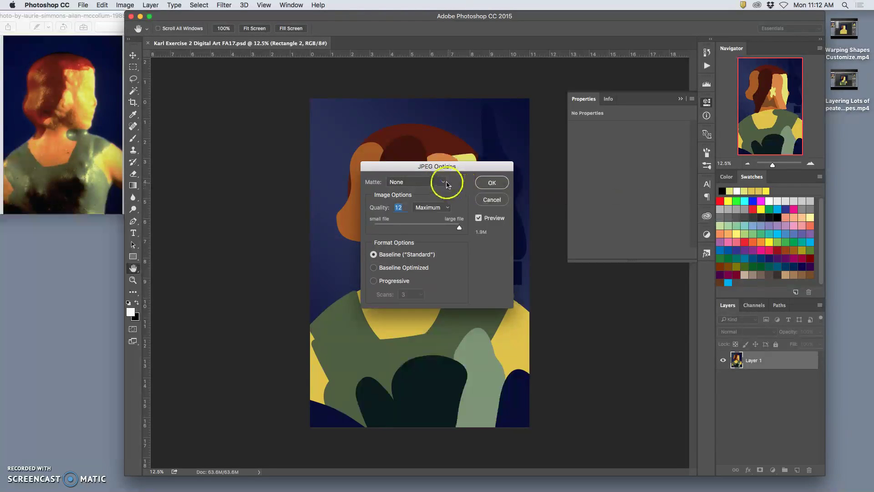
click(482, 243)
click(485, 241)
drag(459, 227, 483, 240)
click(492, 182)
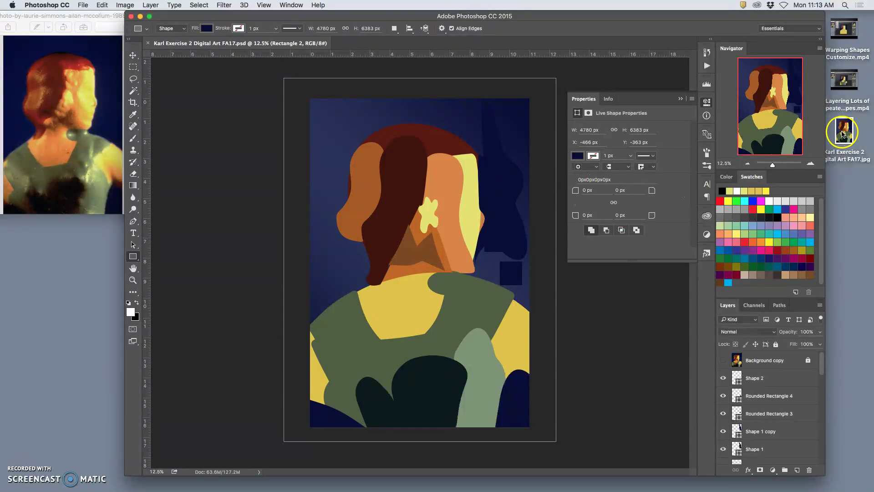
Move the saved artwork JPEG icon to an open spot on the desktop
key(F11)
drag(842, 133, 559, 90)
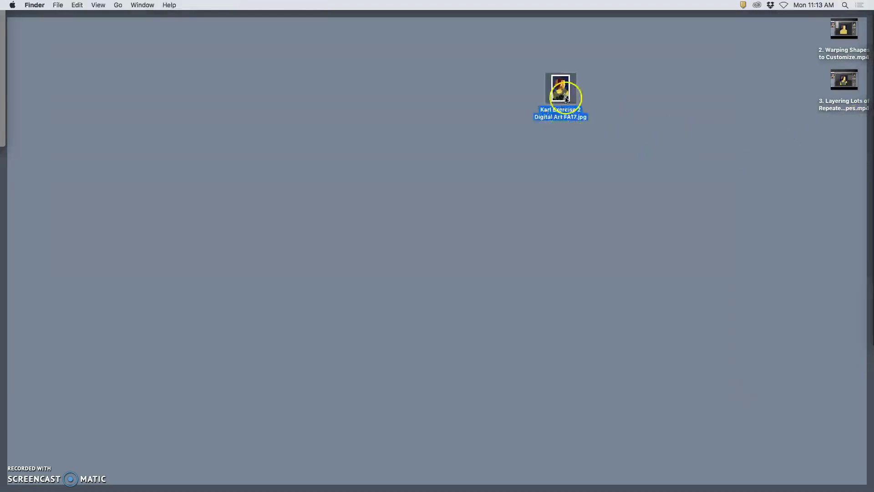
key(F11)
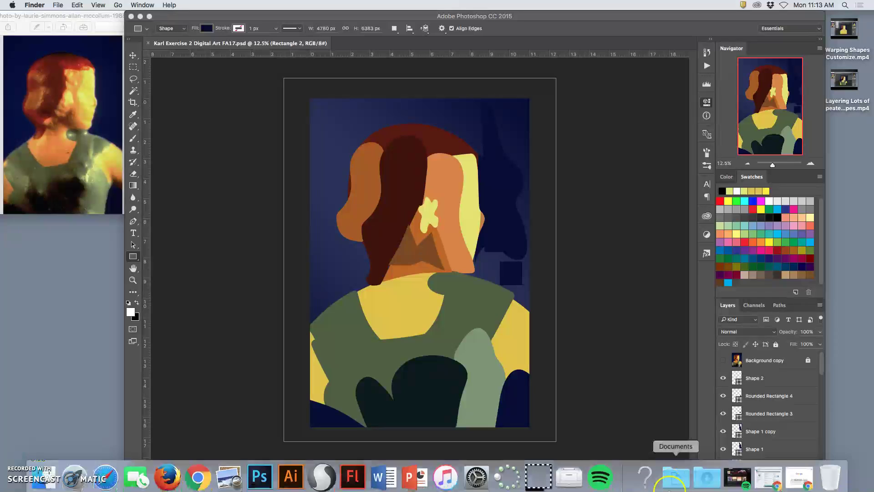
Drag the reference photo from the Exercise 2 folder onto the desktop and deselect it
click(675, 483)
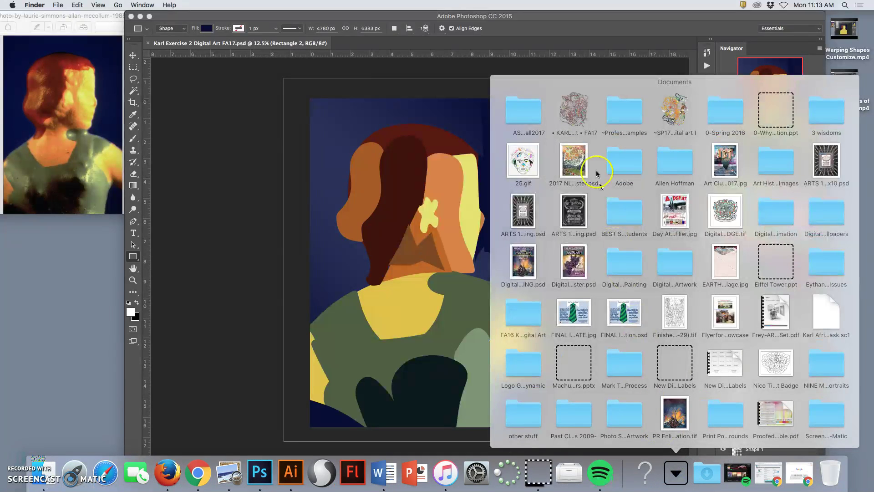
click(573, 120)
click(665, 350)
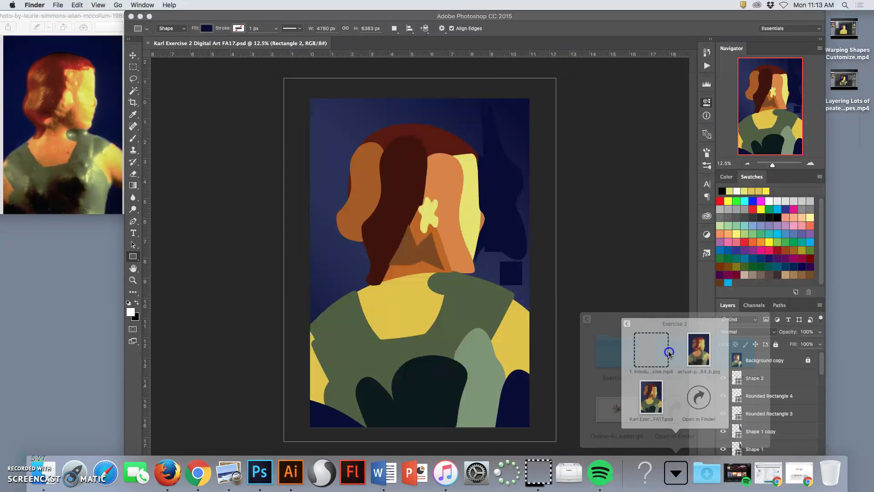
click(704, 408)
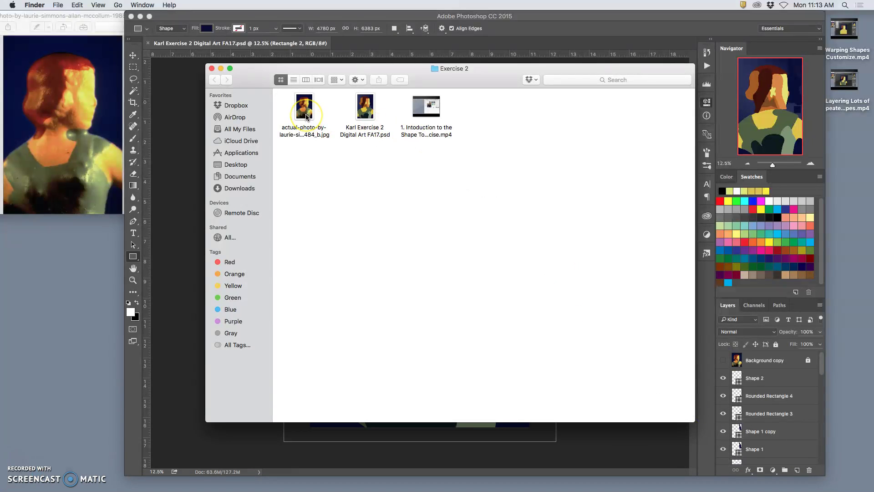
drag(306, 117, 513, 101)
key(F11)
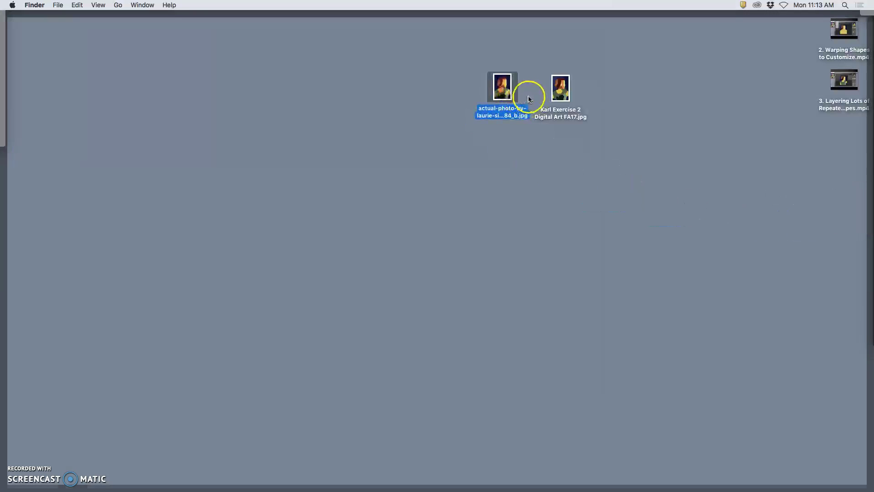
click(527, 95)
key(F11)
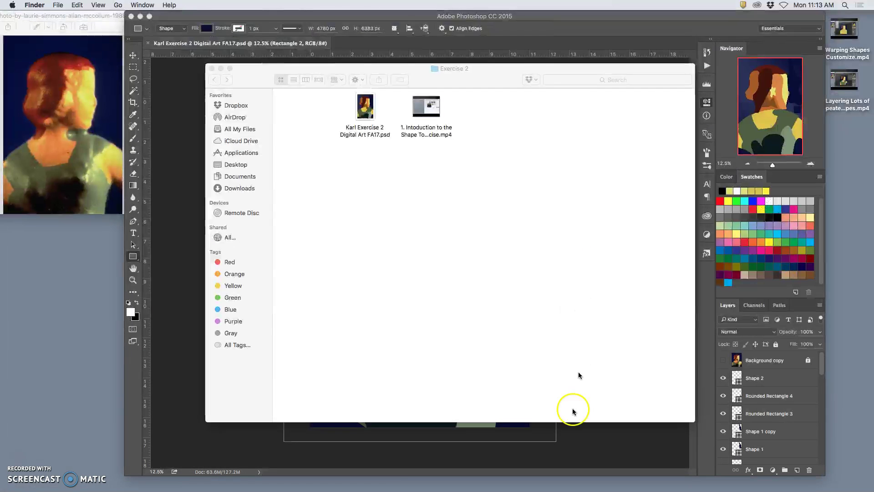
In Chrome, open Photobucket and go to DIGITAL ART 1 > Digital I Exercises > Exercise 2 Shape Tools only
mouse_move(401, 489)
click(200, 474)
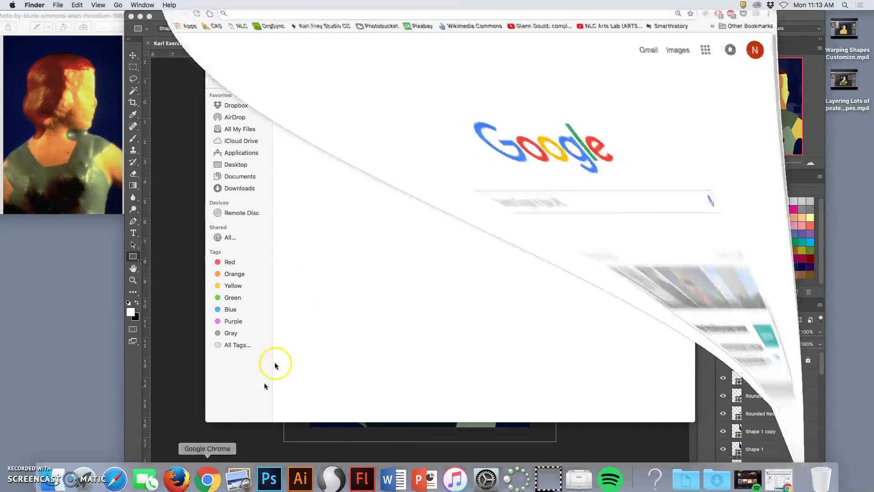
click(368, 48)
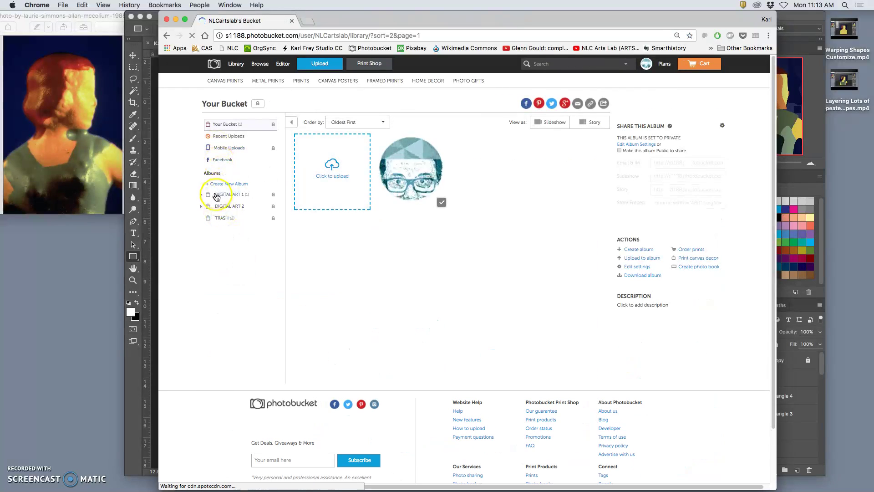
click(223, 194)
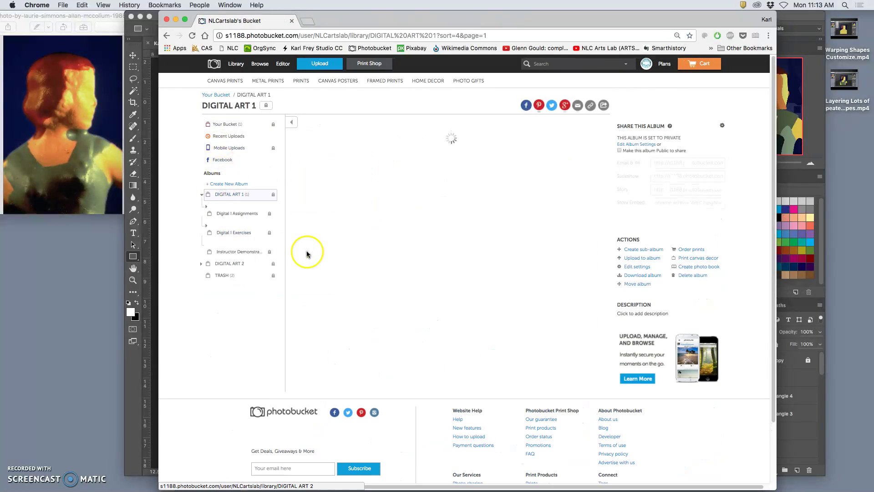
click(234, 233)
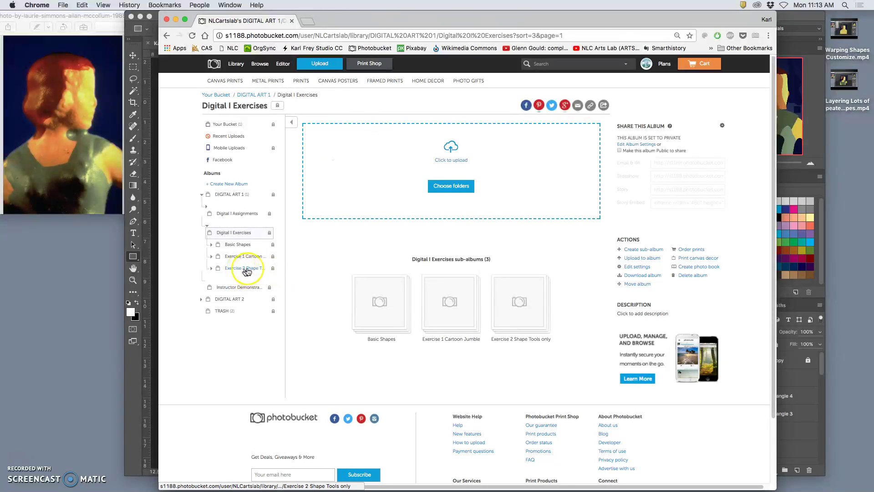
click(249, 270)
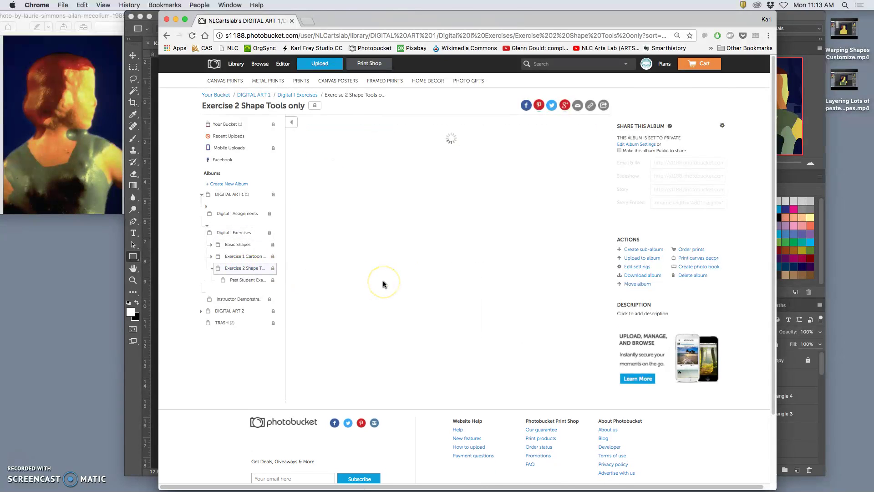
scroll(382, 287, down, 2)
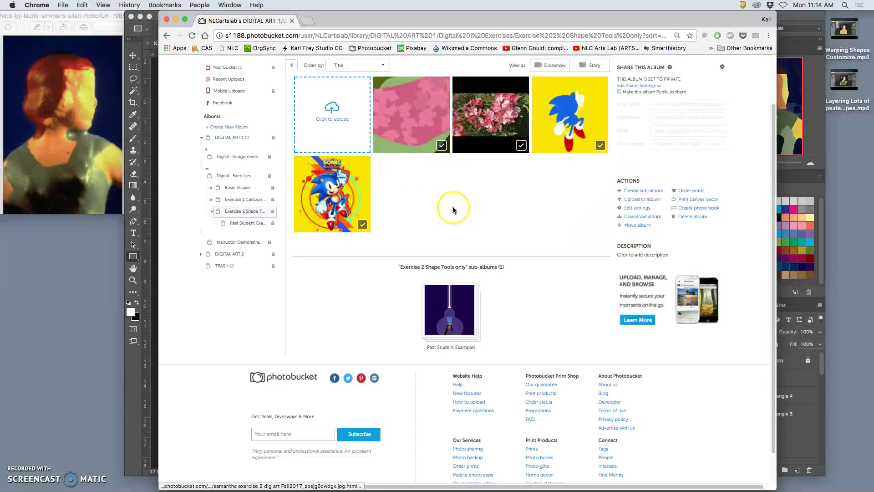
Drag both desktop JPEGs into the Exercise 2 Shape Tools only album to upload them
key(F11)
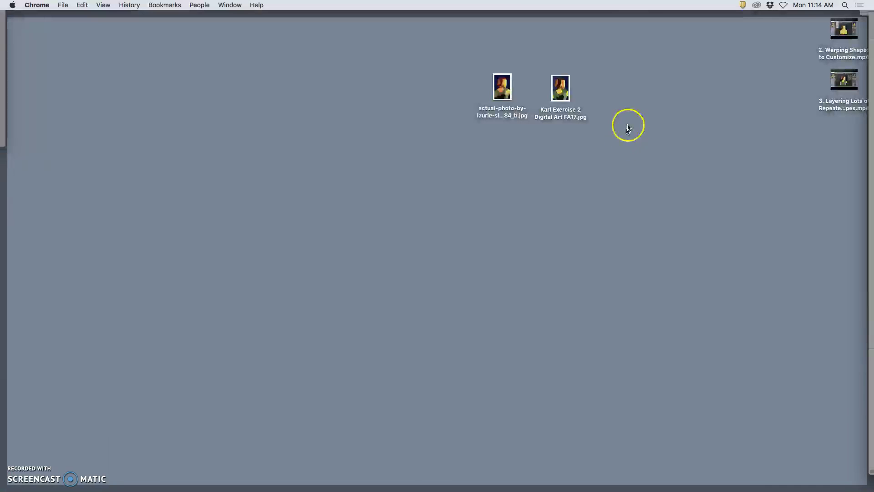
drag(629, 101, 353, 133)
key(F11)
click(476, 173)
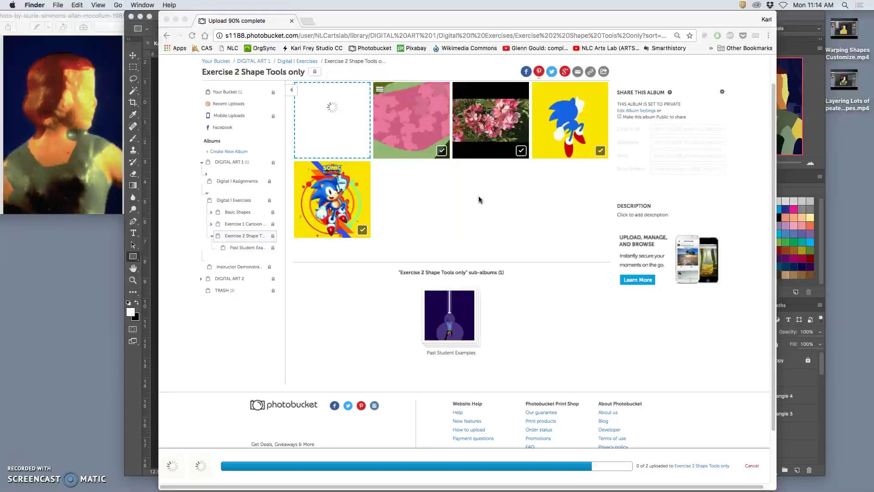
Title the uploaded reference photo FA17 with the student's name, ending in 1
click(473, 199)
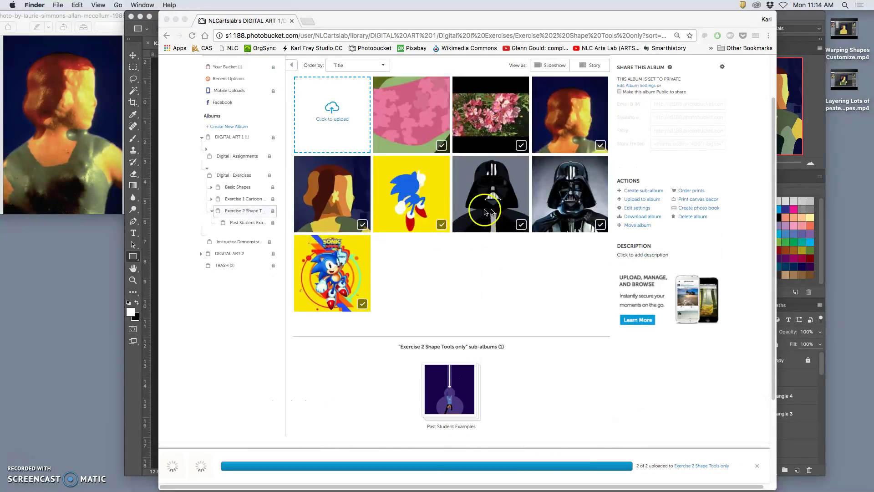
click(575, 131)
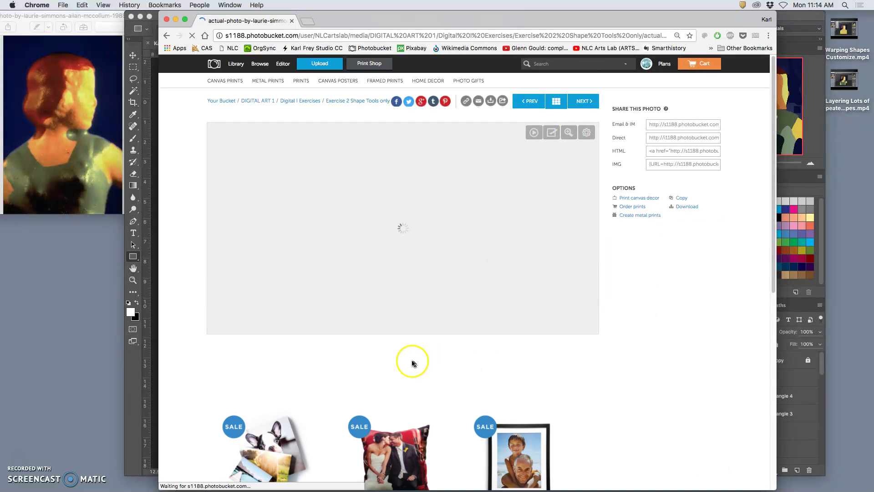
click(394, 450)
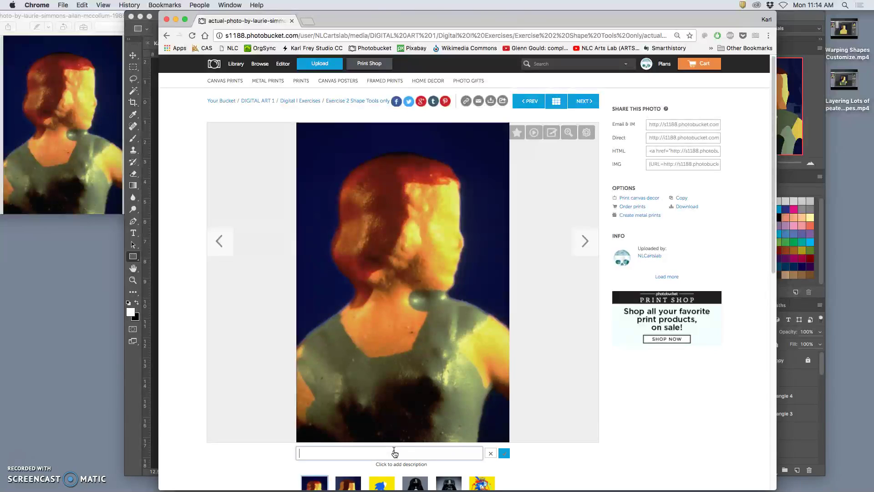
text(FA17 K)
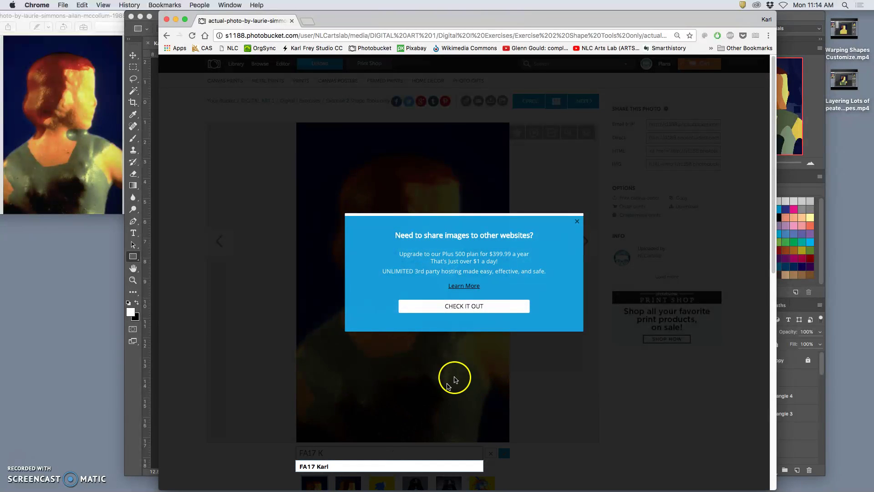
click(576, 221)
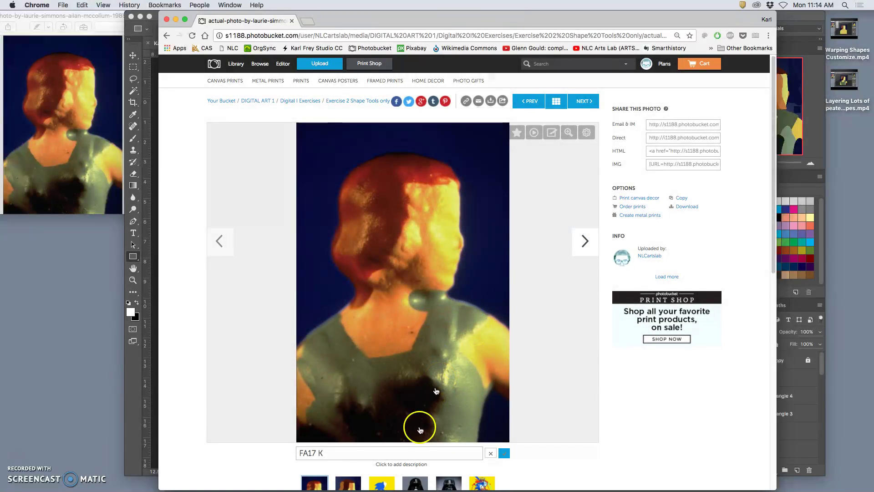
click(342, 453)
text(arl 1)
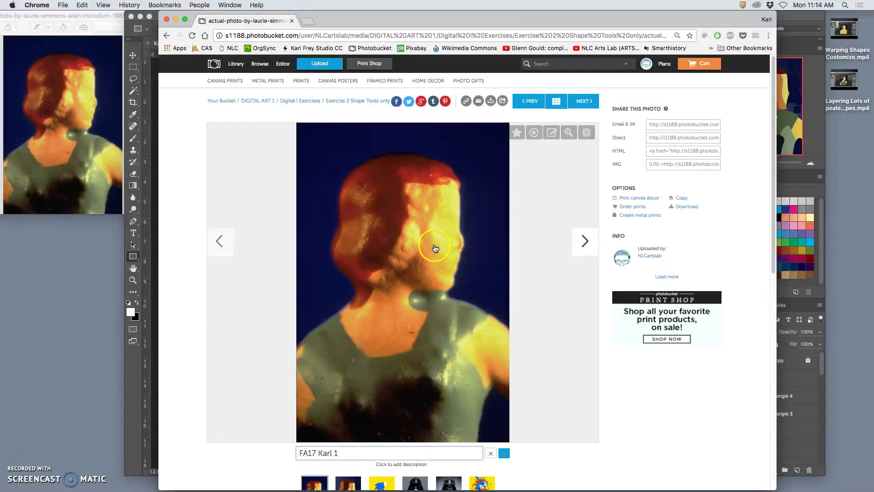
drag(384, 452, 291, 454)
key(cmd+c)
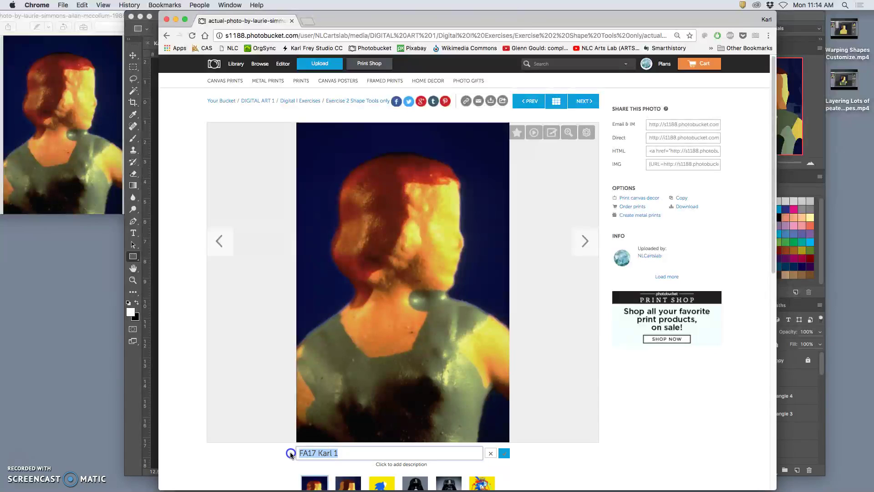
click(504, 453)
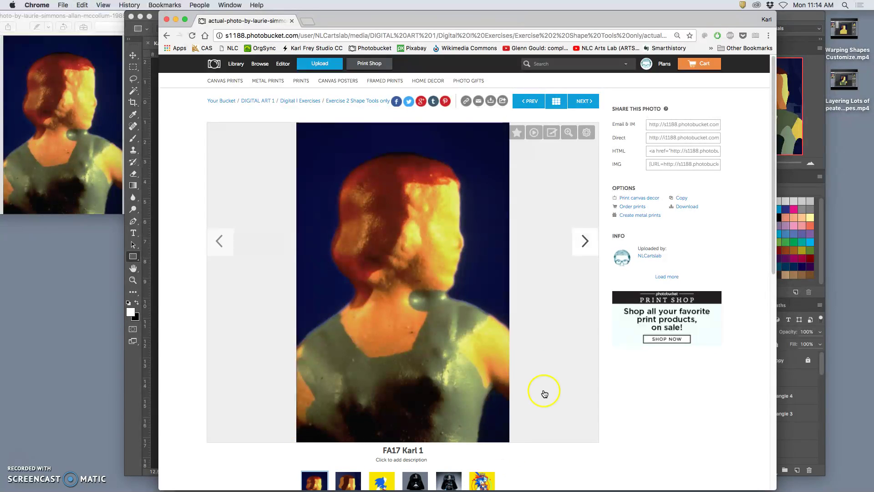
click(584, 242)
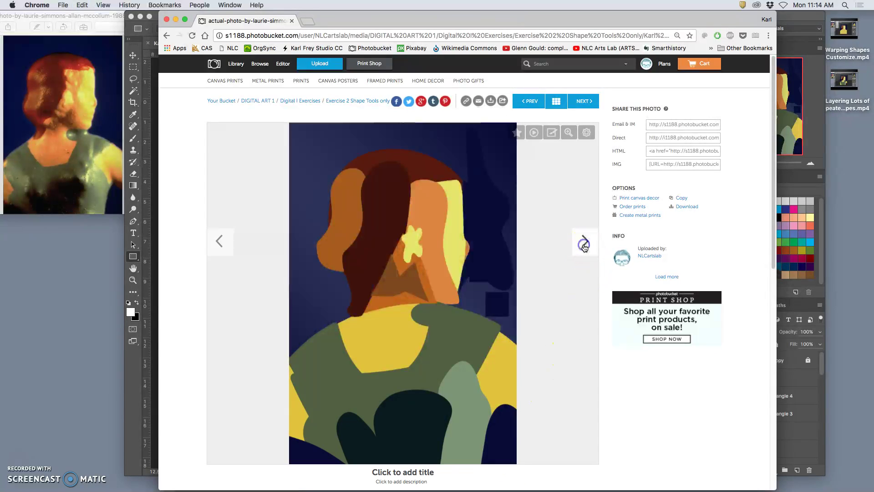
Title the artwork with the same FA17 name, changing the trailing 1 to 2
click(408, 474)
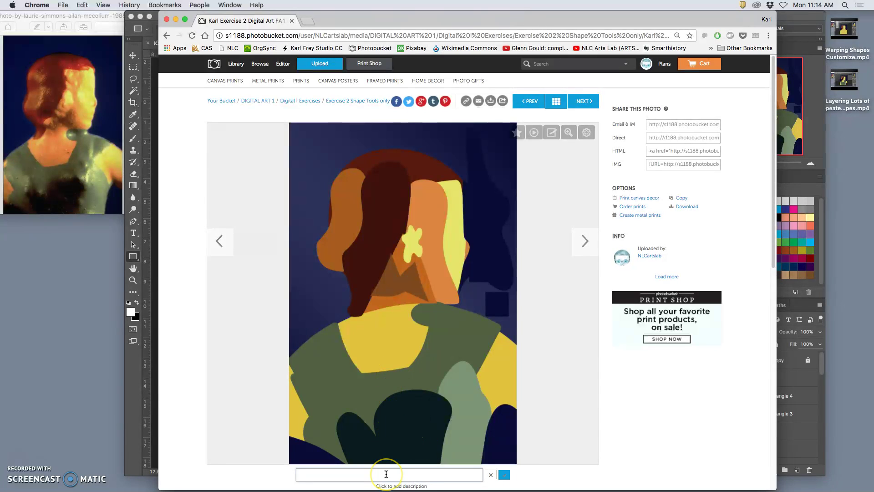
key(cmd+v)
click(355, 476)
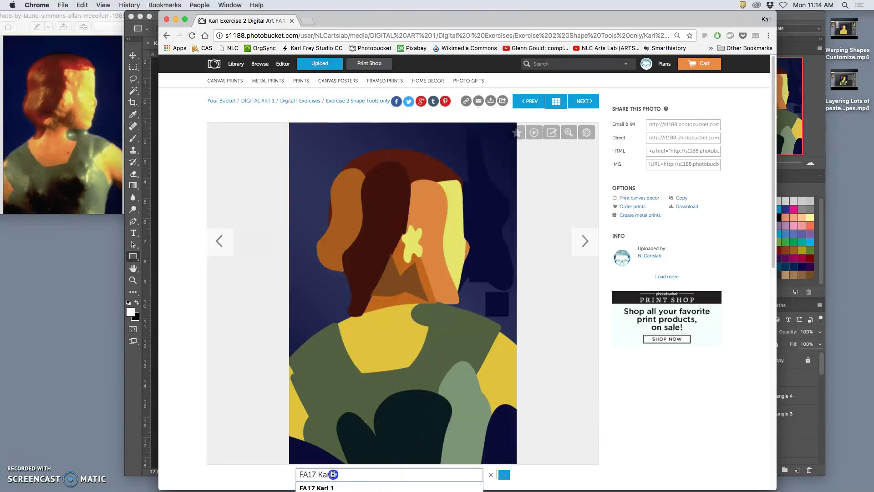
key(BackSpace)
text(2)
click(380, 464)
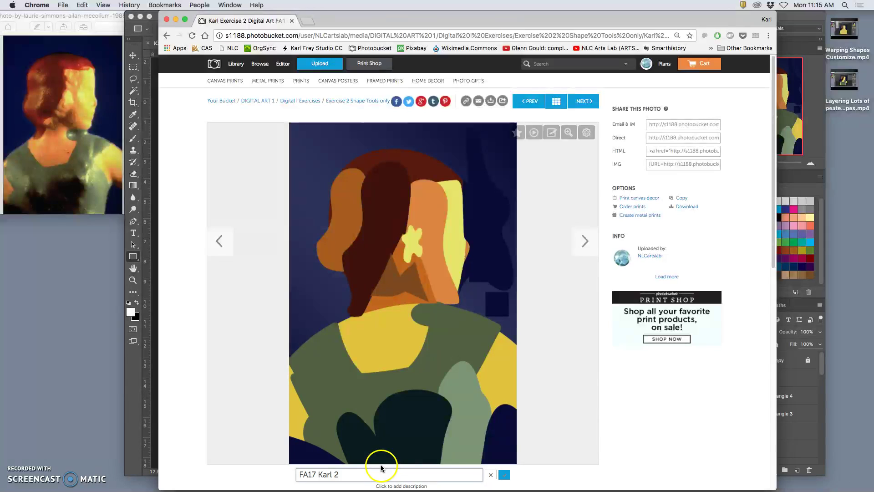
click(504, 475)
Re-save the artwork's title and return to the Exercise 2 Shape Tools only album
scroll(486, 463, down, 2)
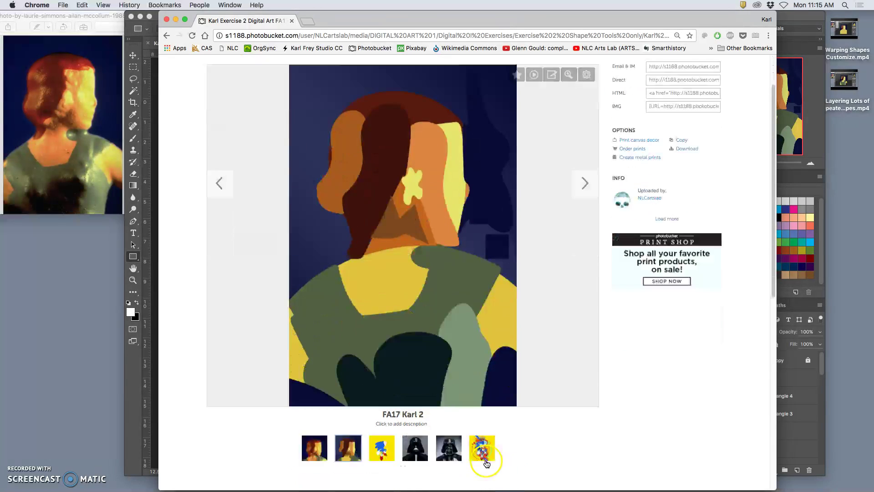
scroll(486, 462, down, 2)
click(415, 347)
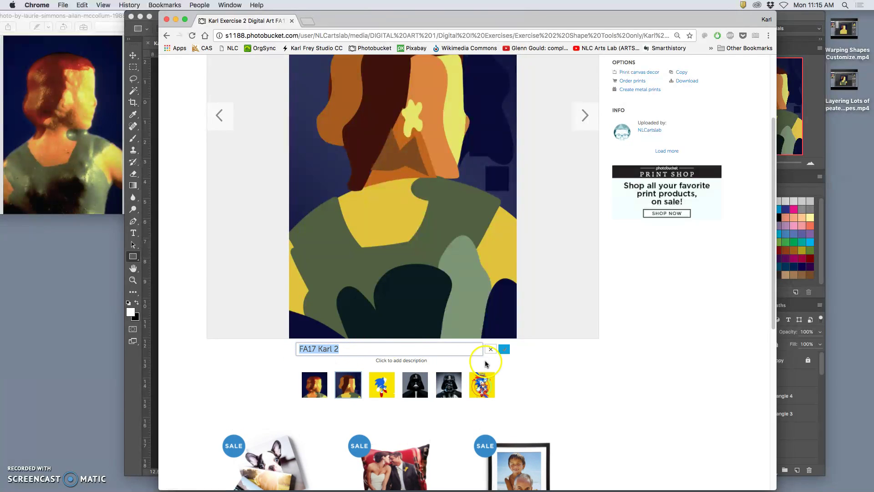
click(504, 349)
scroll(562, 358, up, 3)
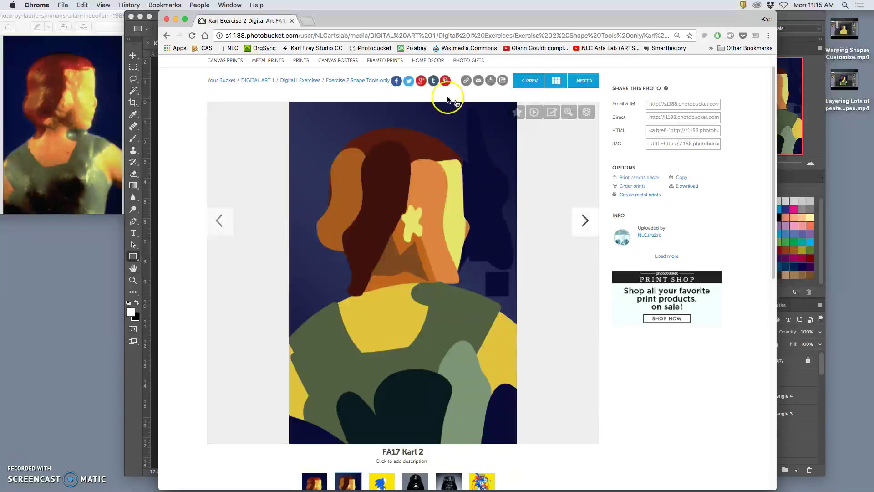
click(351, 81)
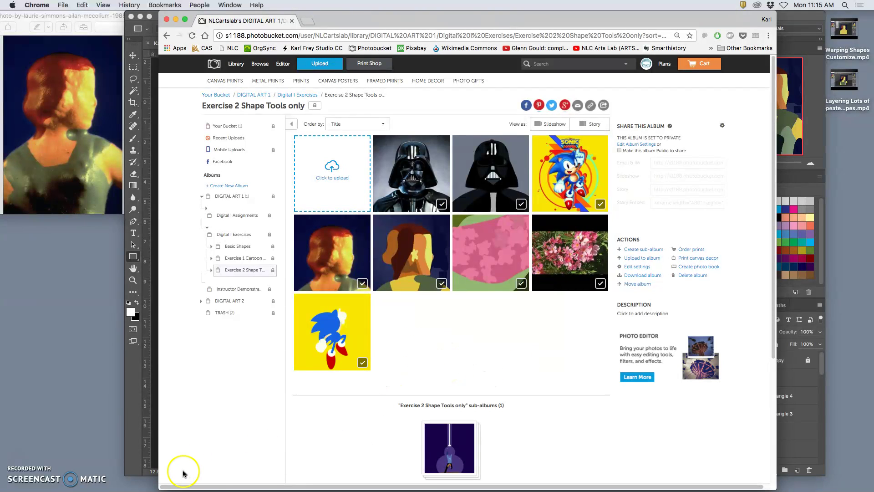
mouse_move(212, 490)
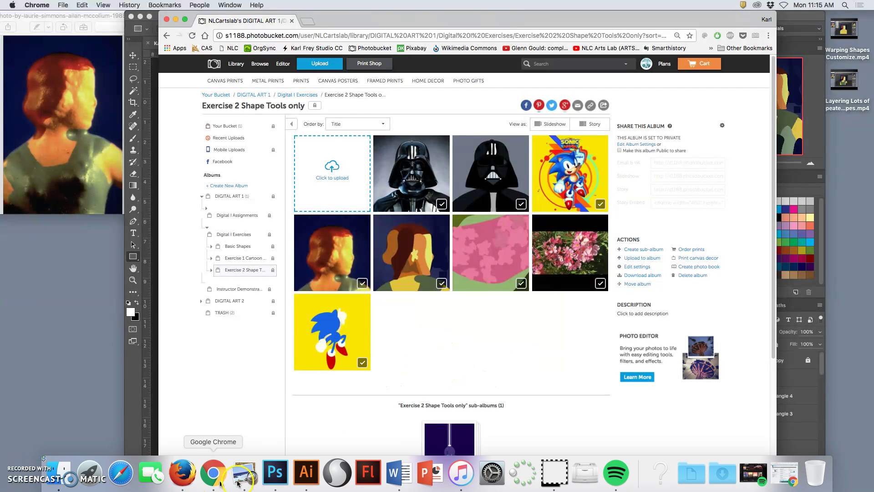